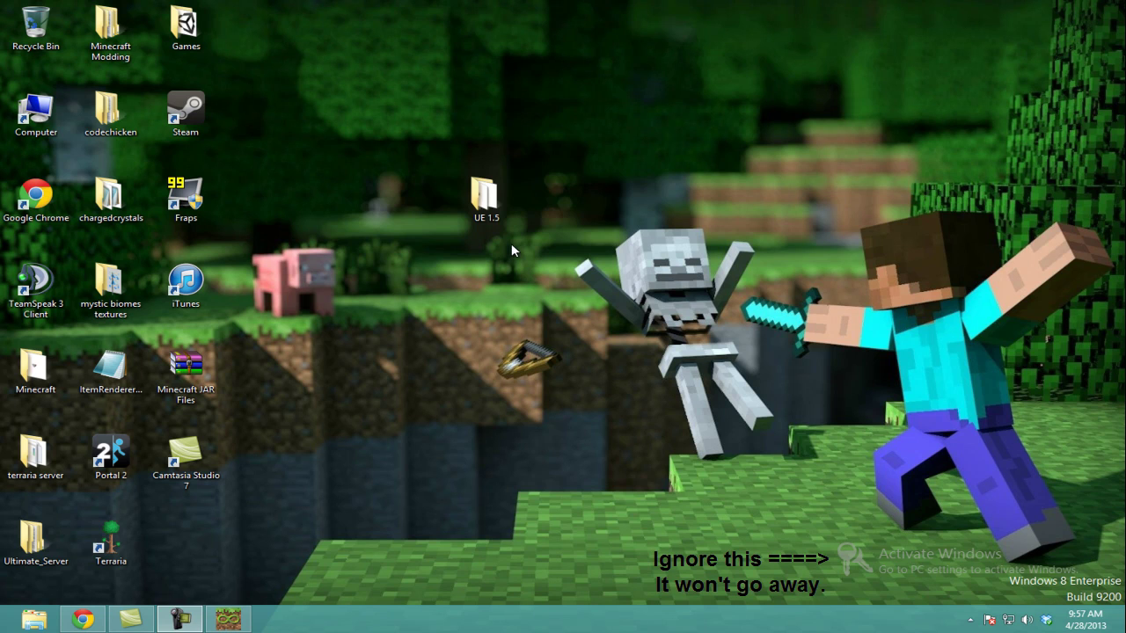
Step: Drag the UE 1.5 folder to a new spot among the desktop icons and deselect it
left_click_drag(429, 144, 553, 275)
left_click(563, 318)
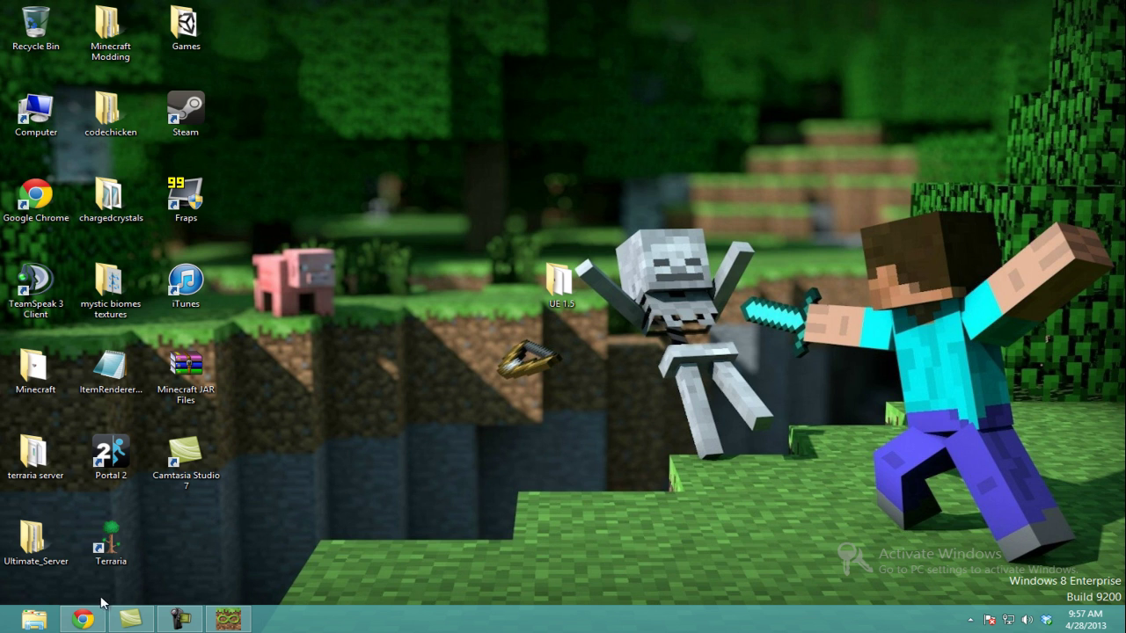
Step: Bring up Chrome on Forkk.net's MultiMC 4 page and choose Windows from the Download MultiMC menu
left_click(83, 618)
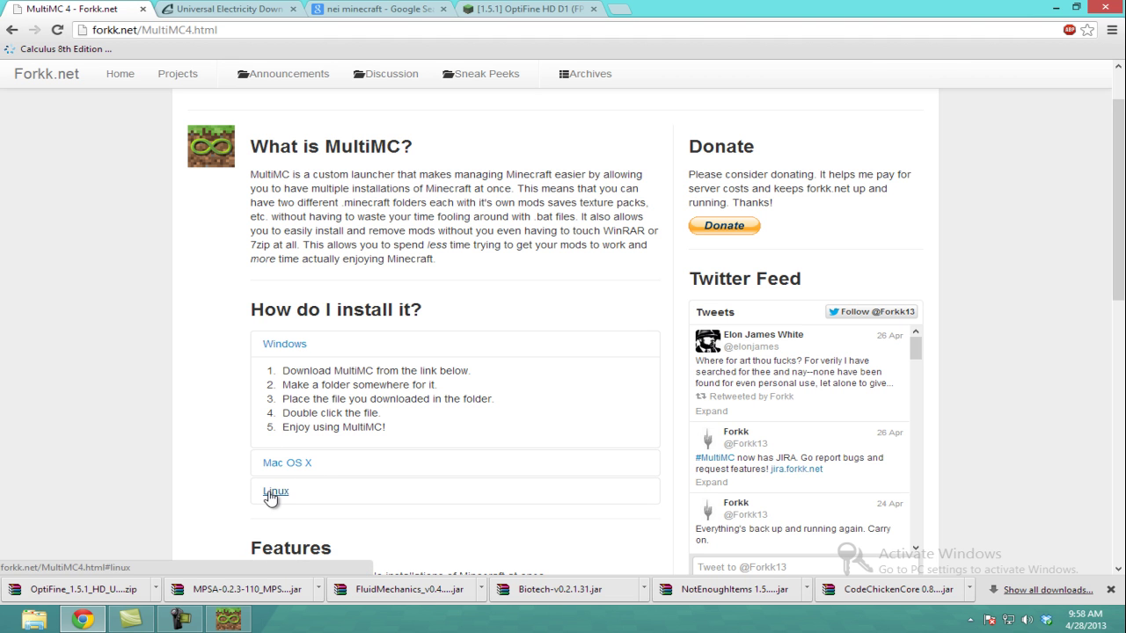
left_click(294, 350)
left_click(296, 352)
scroll(244, 299, "down", 3)
scroll(286, 266, "down", 4)
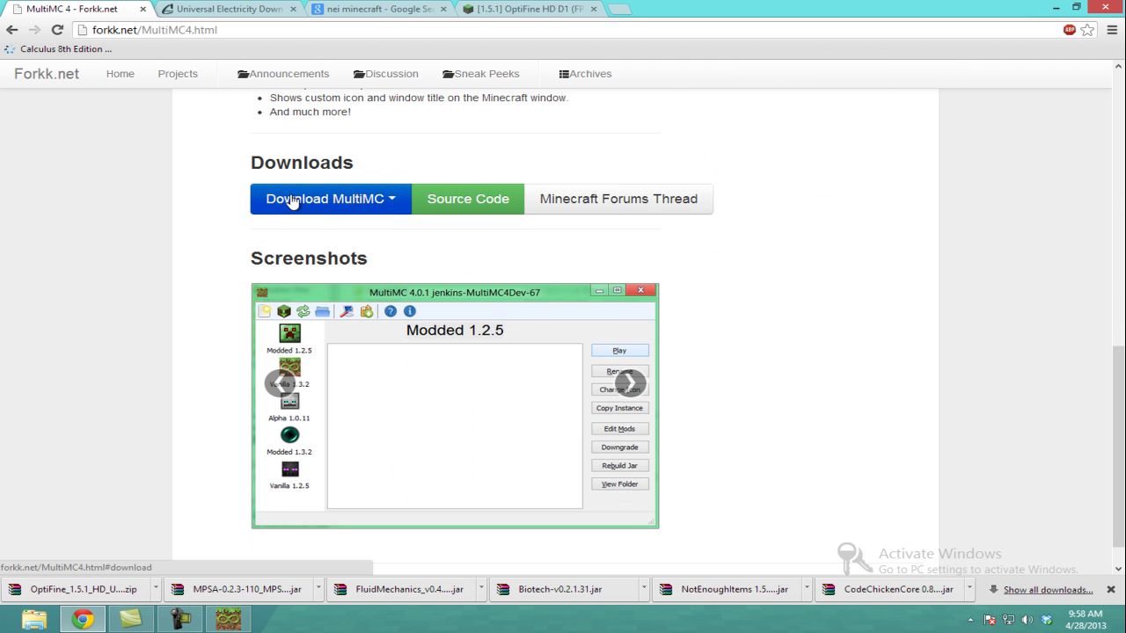
left_click(372, 204)
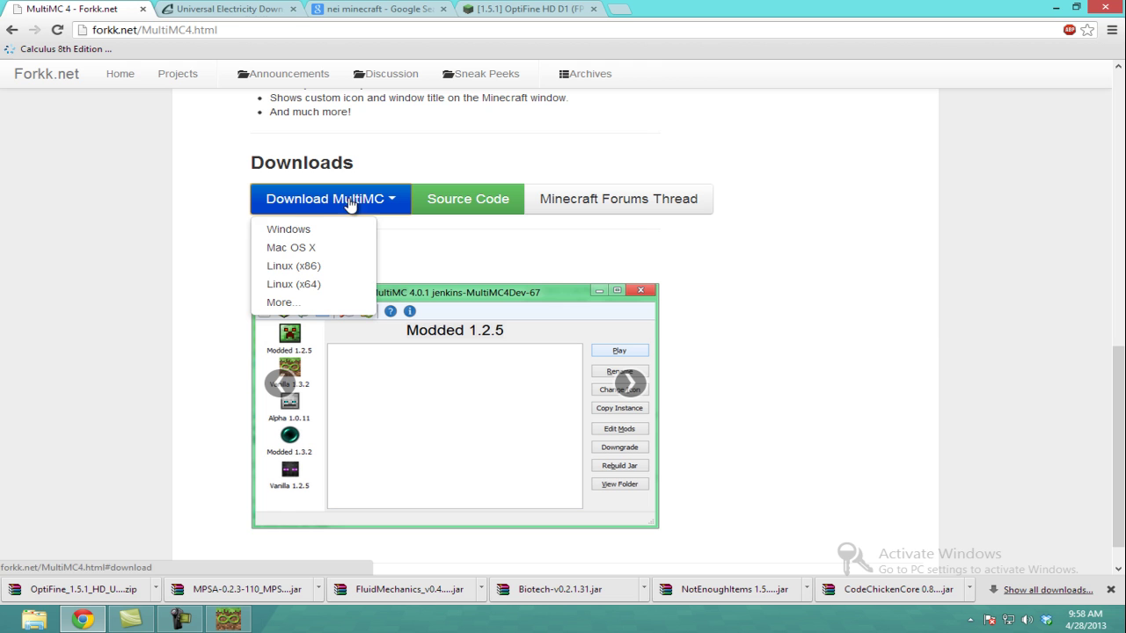
left_click(288, 230)
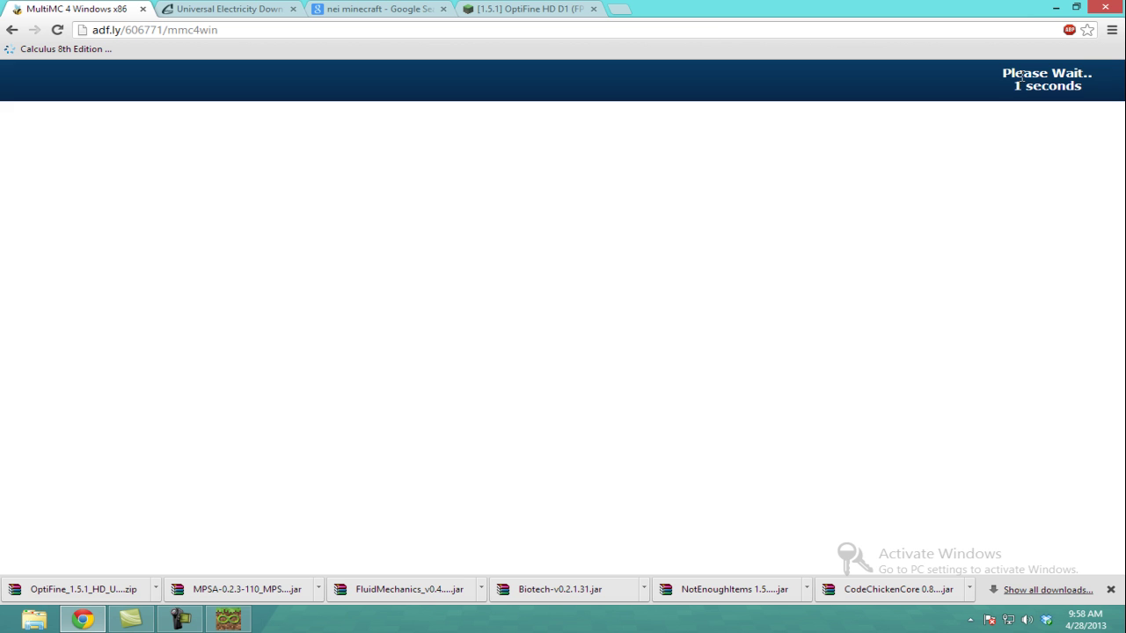
Step: Skip the ad to start the MultiMC download and point Save As at the Desktop
left_click(1047, 84)
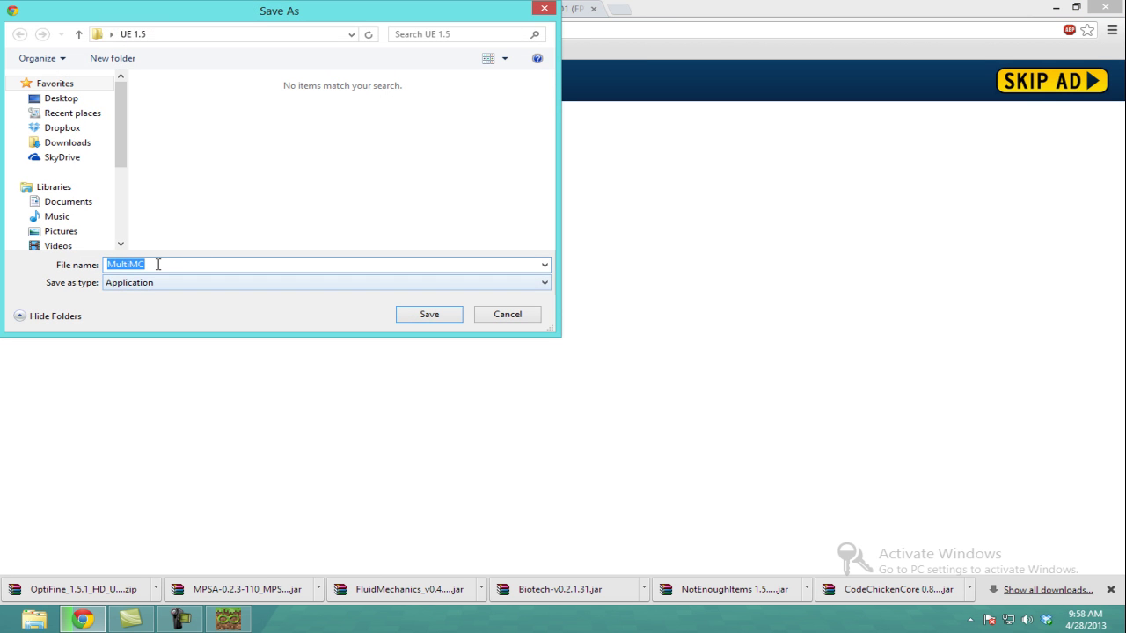
left_click_drag(151, 264, 99, 268)
left_click(103, 104)
left_click_drag(550, 110, 551, 163)
Step: Browse into Minecraft > MultiMc to check the install folder, then cancel the save
double_click(400, 158)
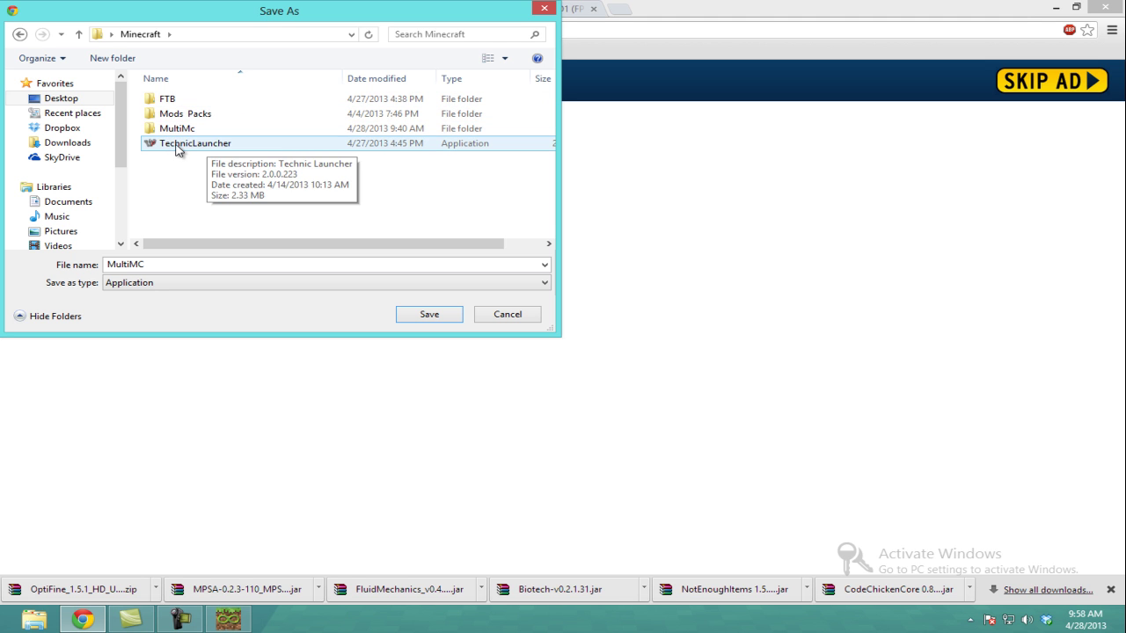
left_click(199, 133)
double_click(199, 133)
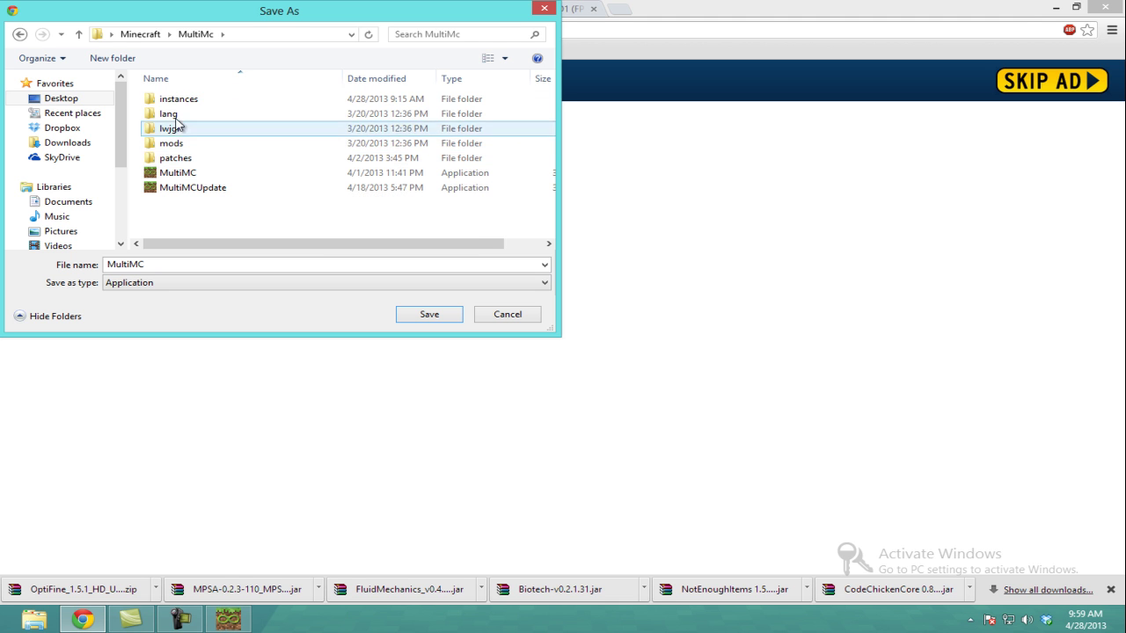
left_click(141, 34)
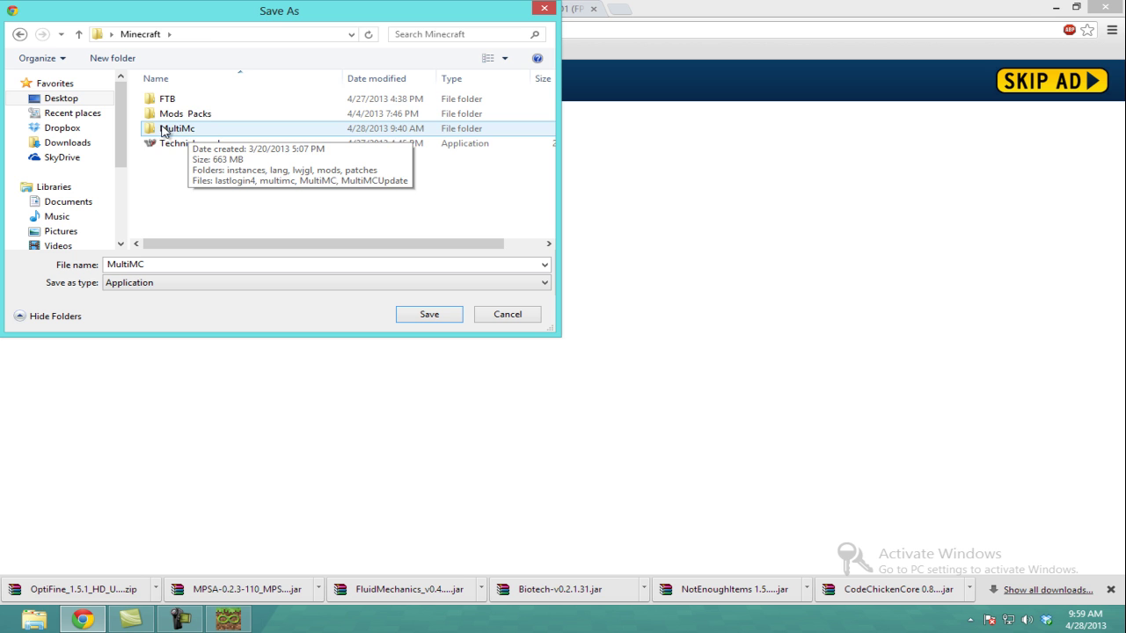
double_click(163, 130)
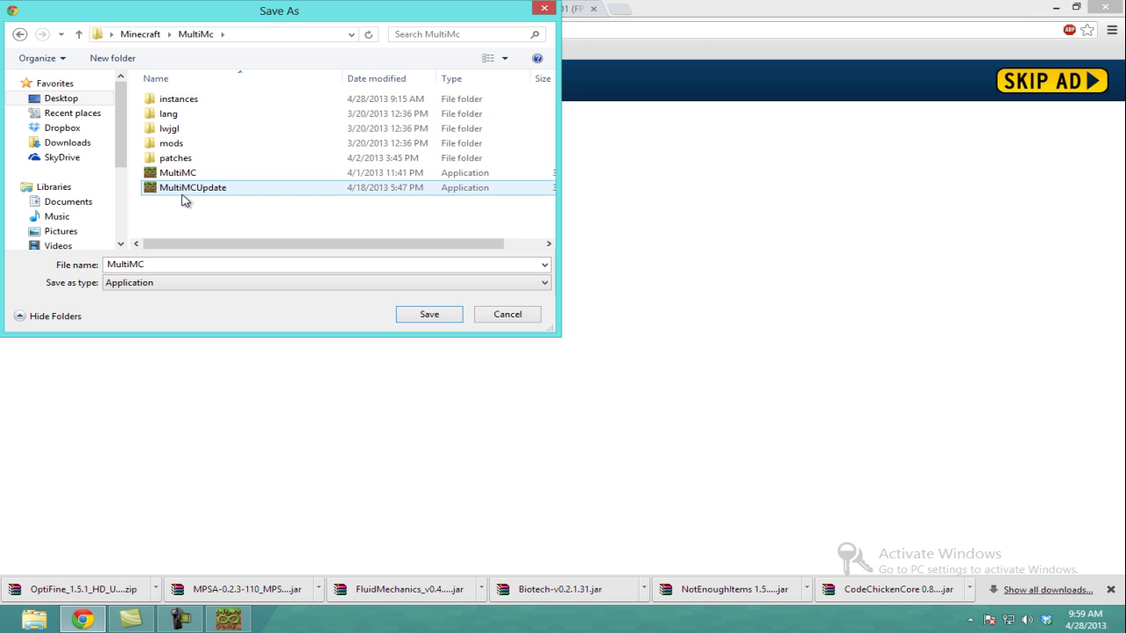
left_click(509, 315)
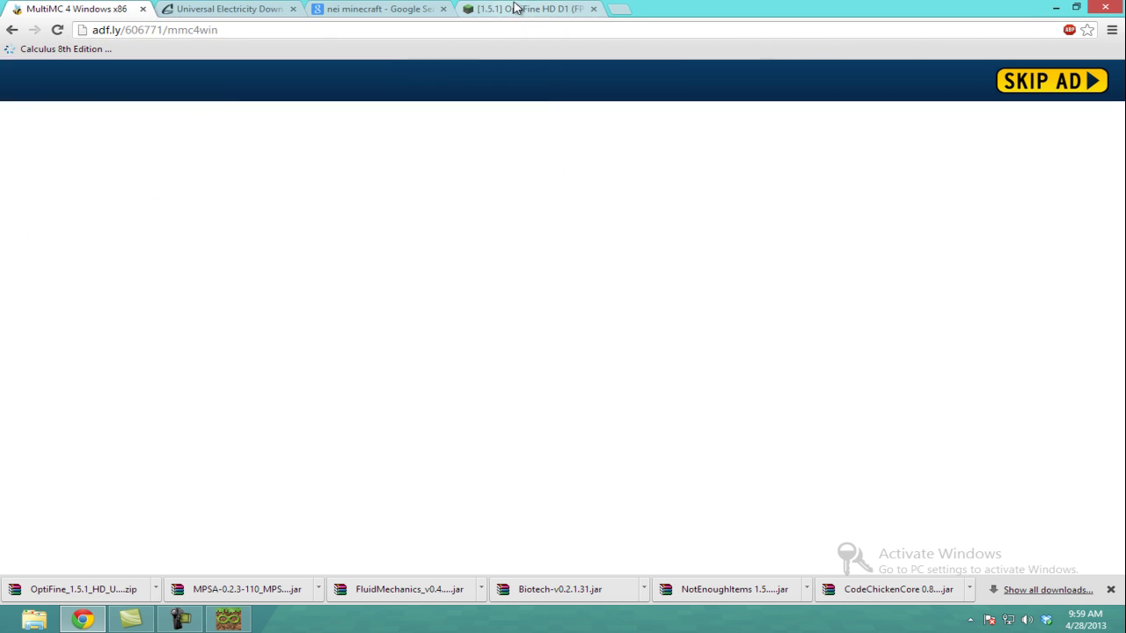
Step: Close the download tab, minimize Chrome and close the running MultiMC launcher
left_click(142, 10)
left_click(1055, 8)
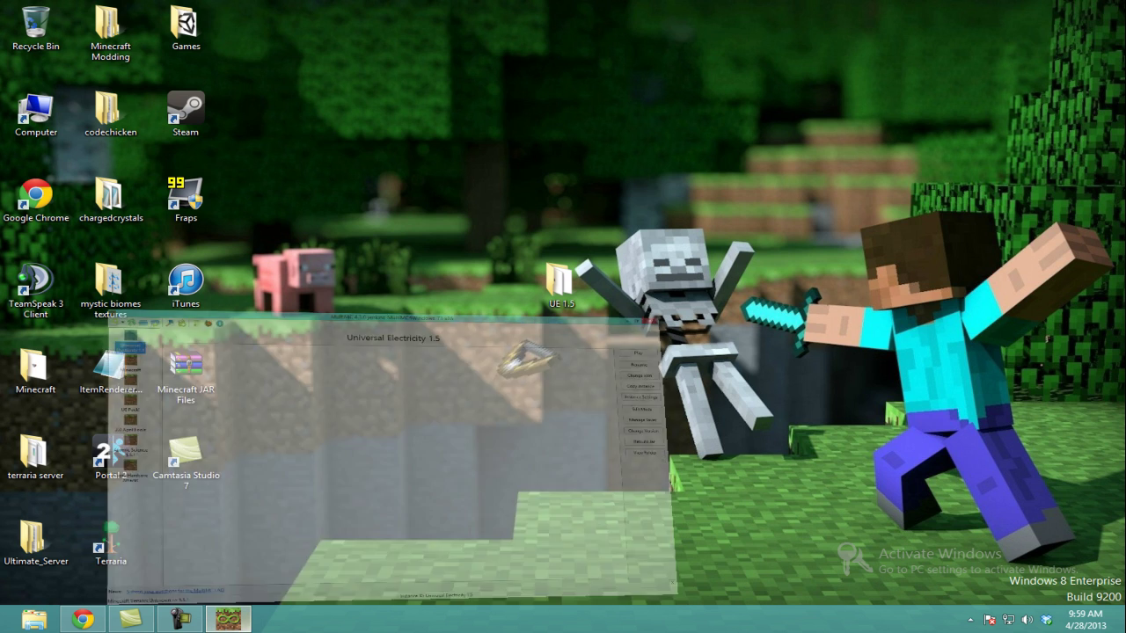
left_click(229, 619)
left_click(1105, 7)
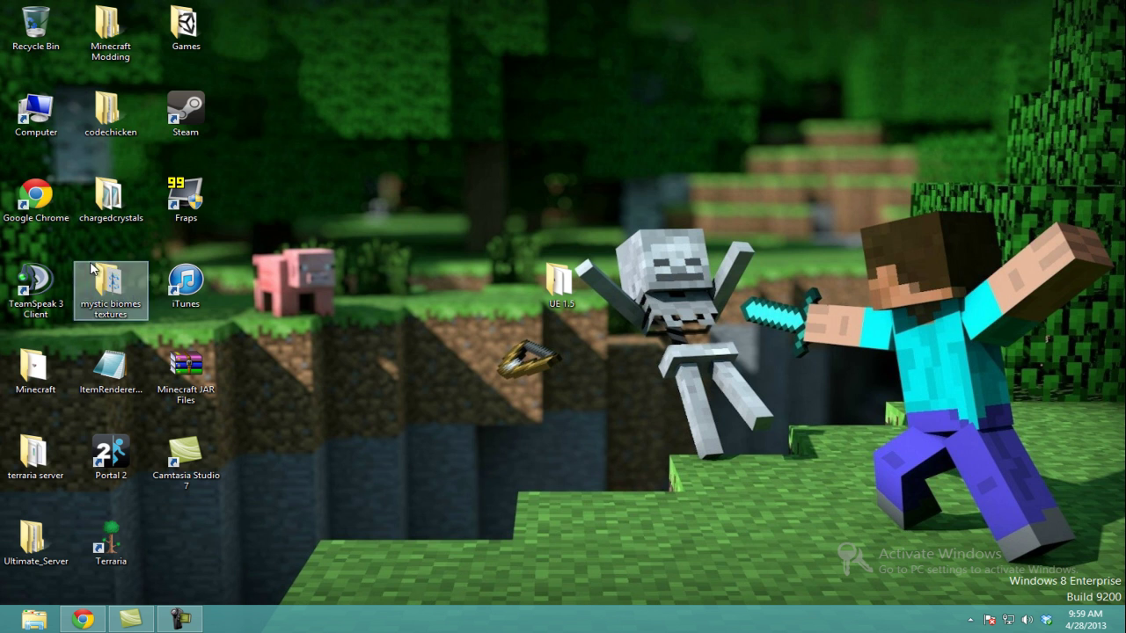
Step: Launch MultiMC from Minecraft > MultiMc and dismiss the build #76 update prompt
double_click(34, 368)
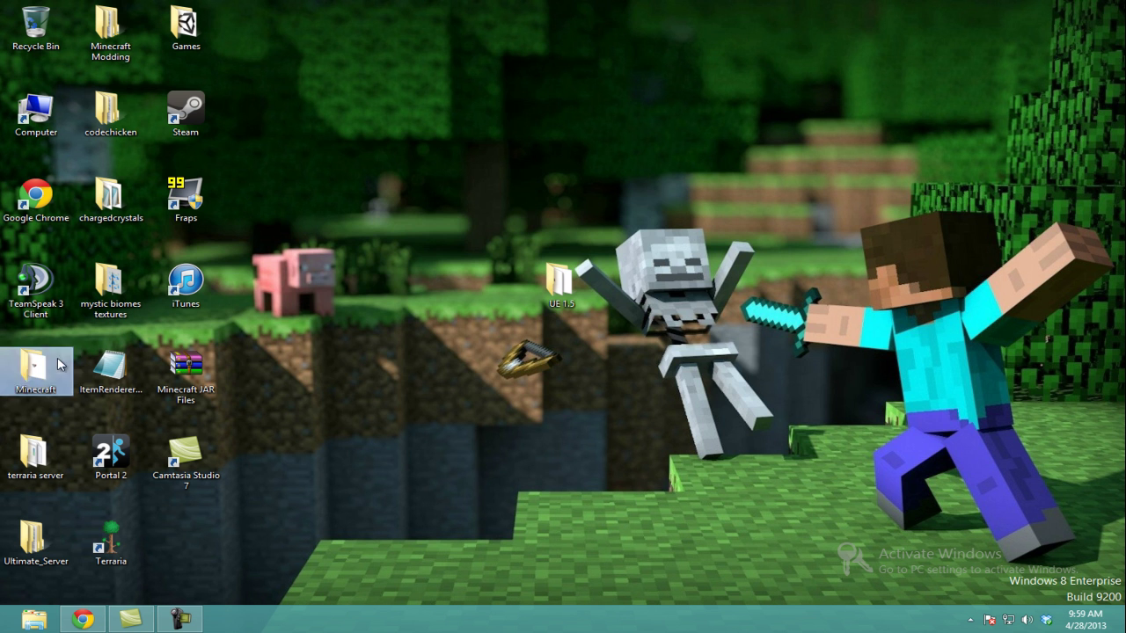
double_click(356, 330)
scroll(364, 331, "down", 1)
scroll(367, 334, "down", 1)
double_click(360, 349)
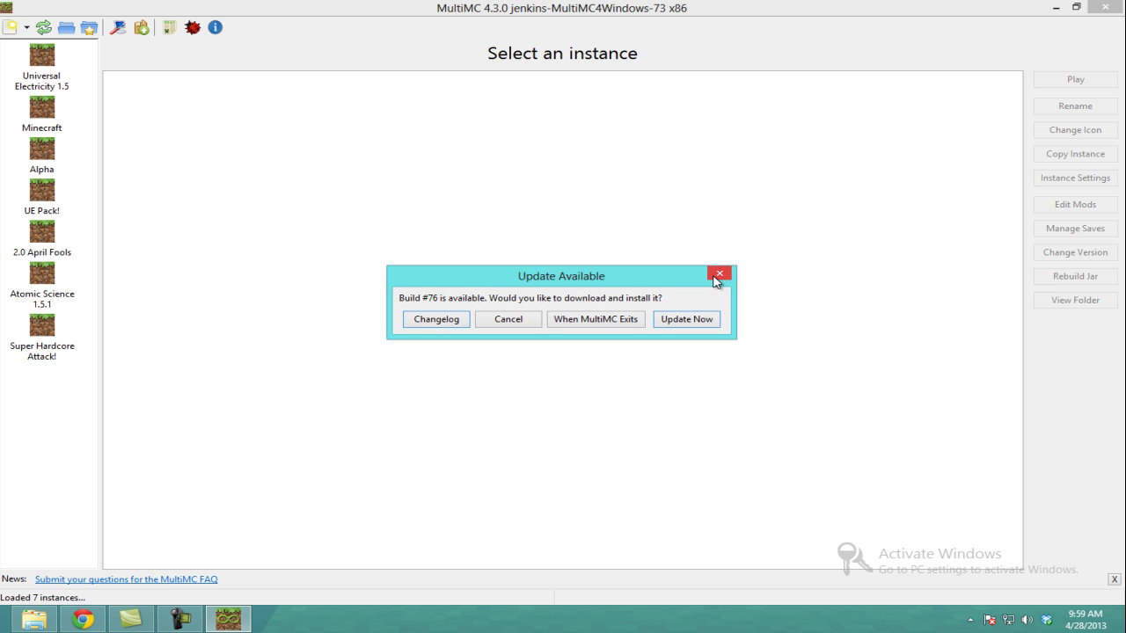
left_click(720, 275)
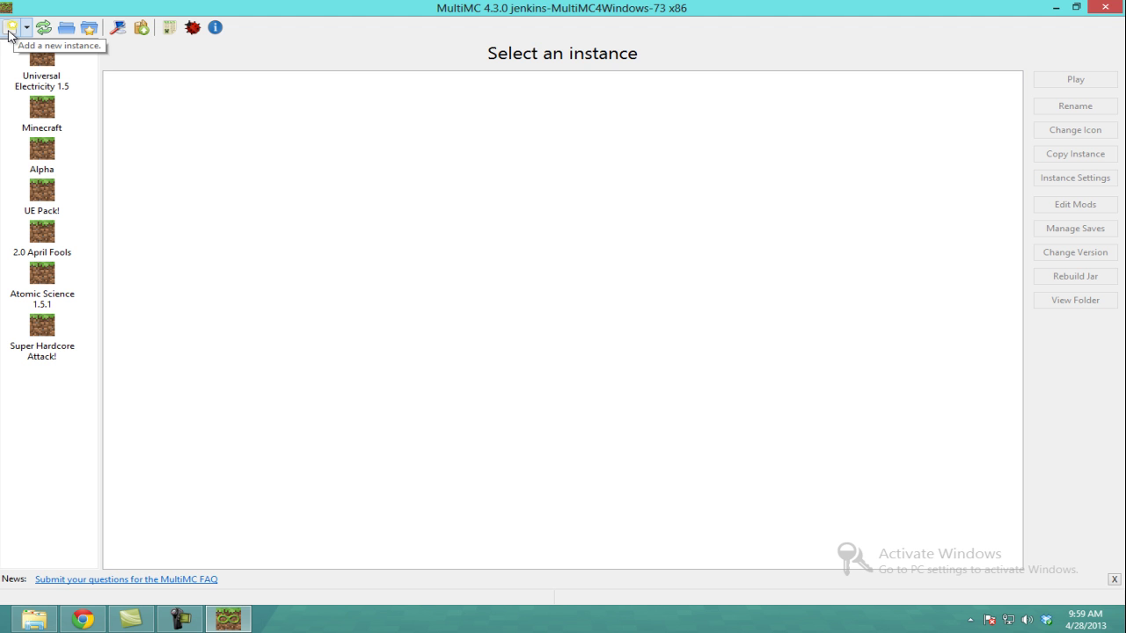
Step: Create instance 'UE 1.5 Tutorial' on Minecraft 1.5.1, dismissing the version-detection error
left_click(10, 32)
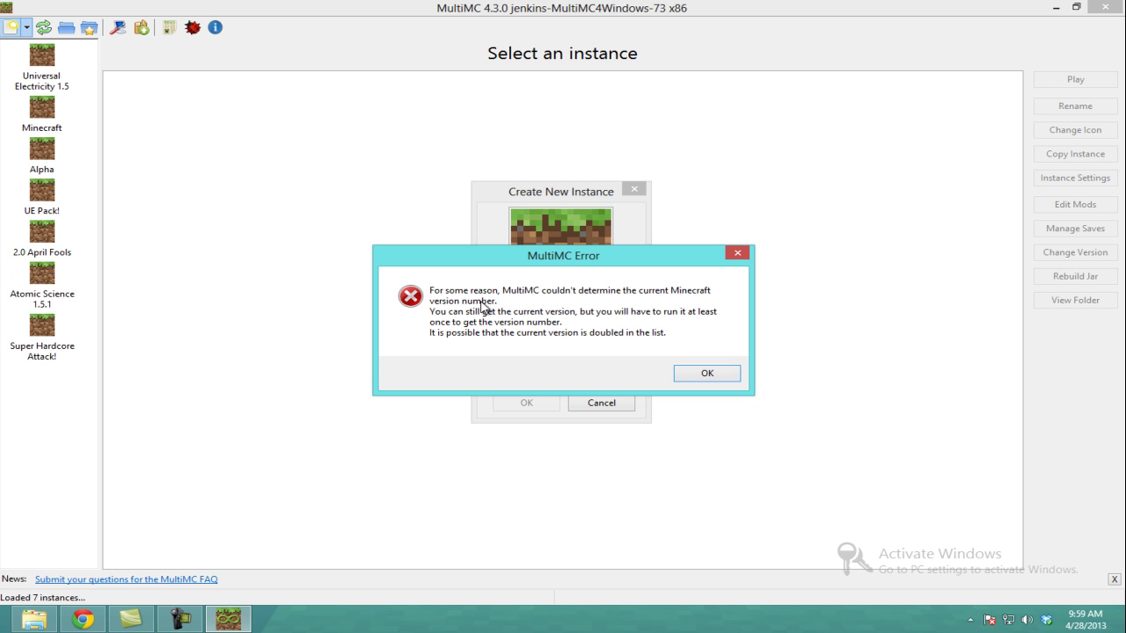
left_click(714, 376)
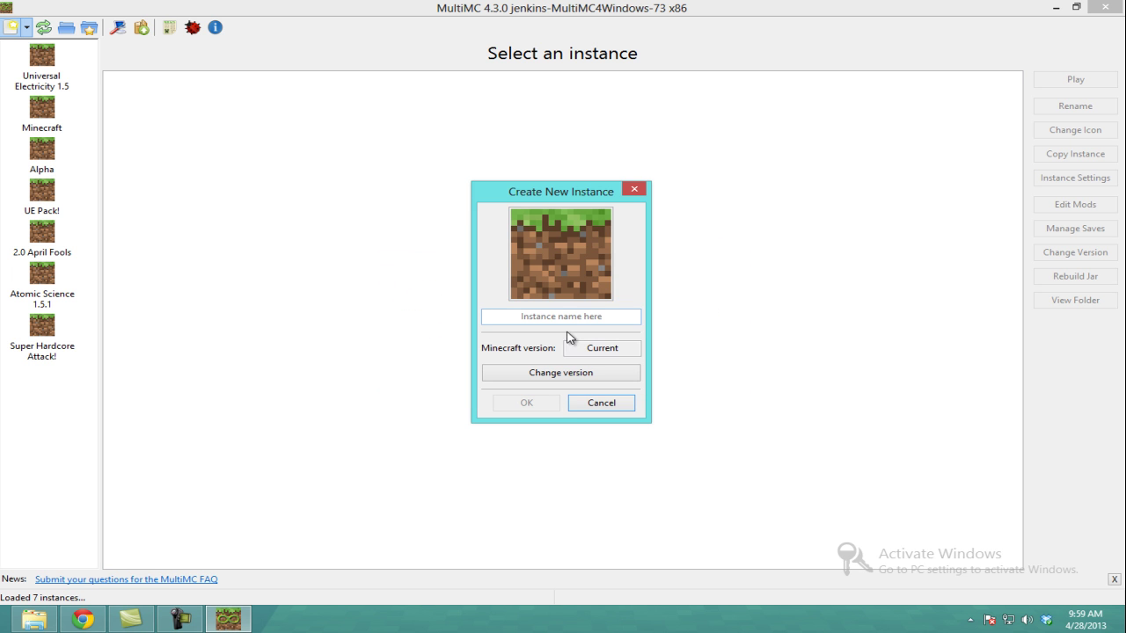
left_click(583, 376)
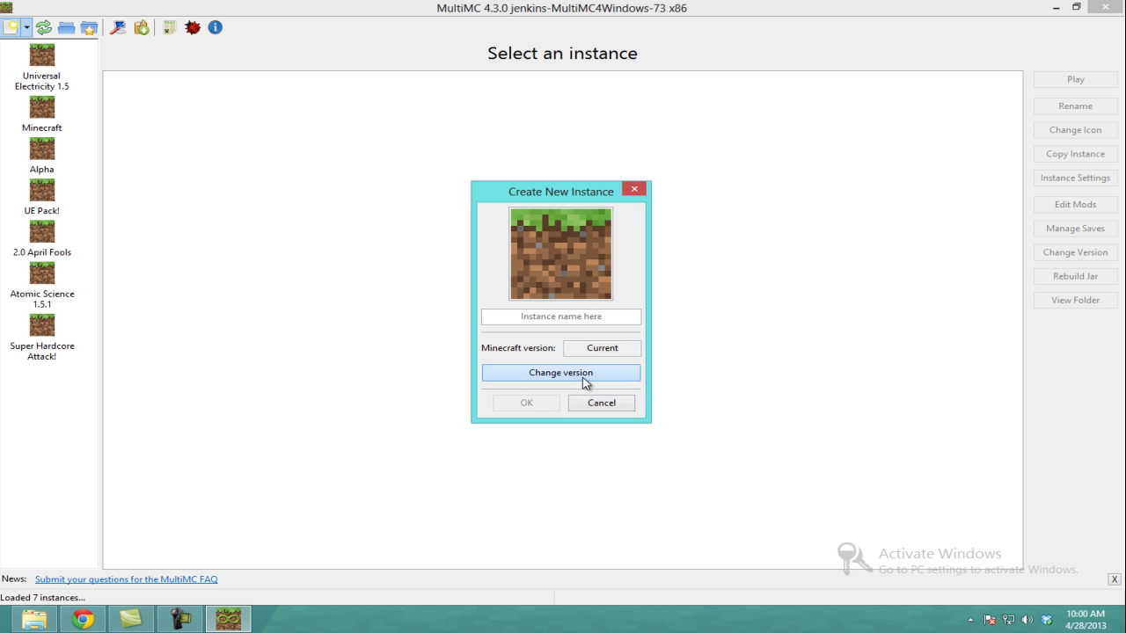
left_click(503, 219)
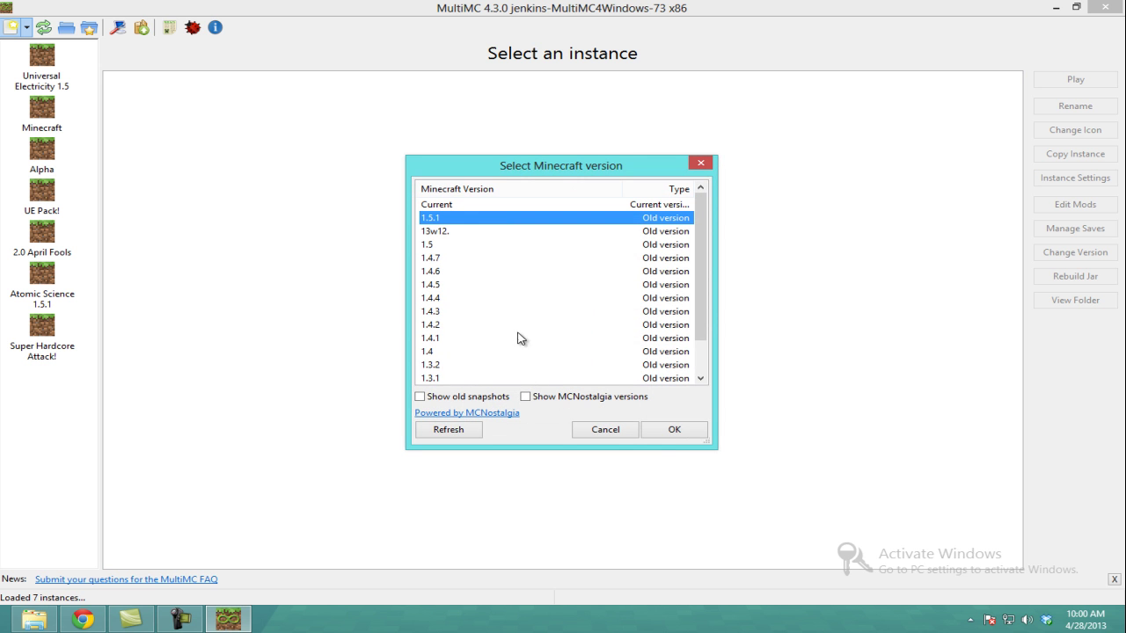
left_click(674, 431)
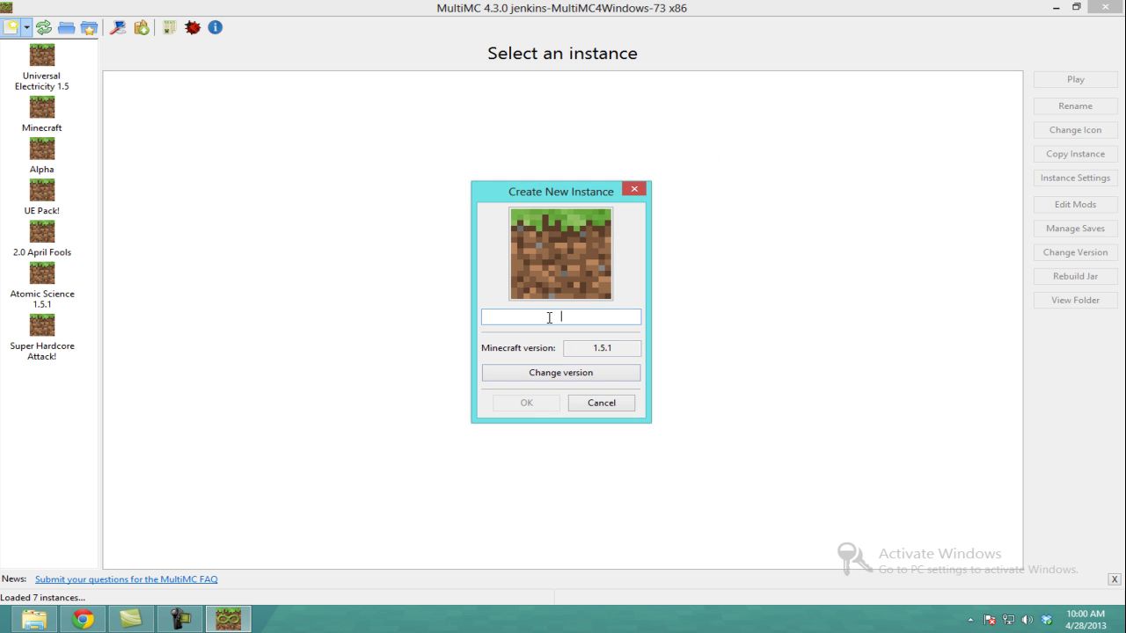
type("UE 1.5 Tutorial")
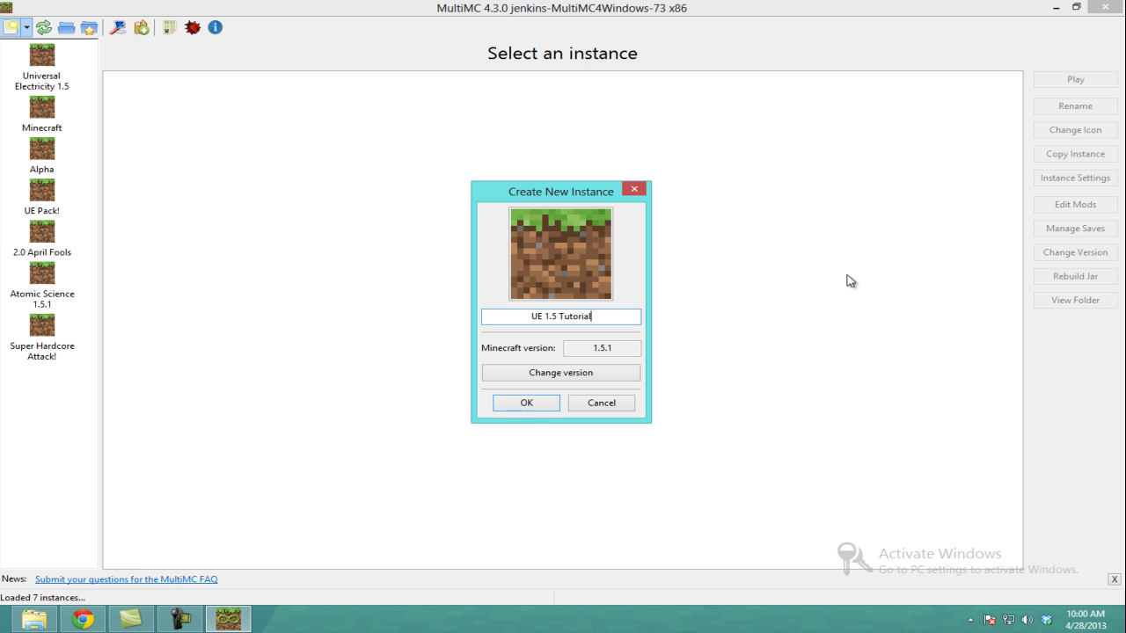
left_click(526, 404)
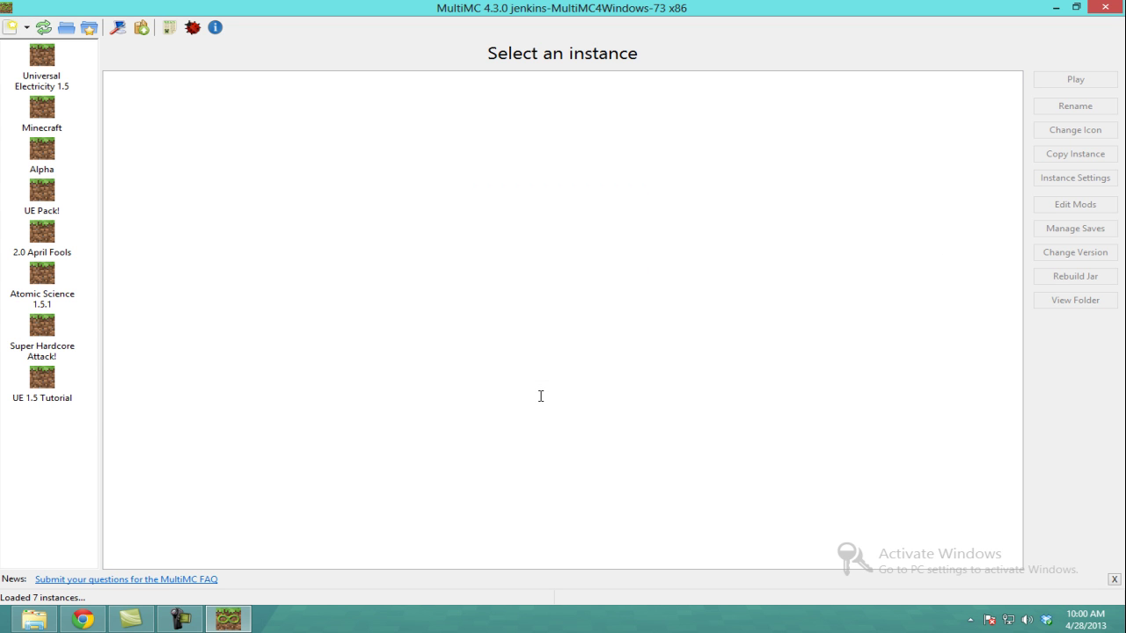
Step: Minimize MultiMC, close the MultiMc folder window and return to Chrome's Universal Electricity Downloads page
left_click(1053, 13)
left_click_drag(445, 211, 558, 181)
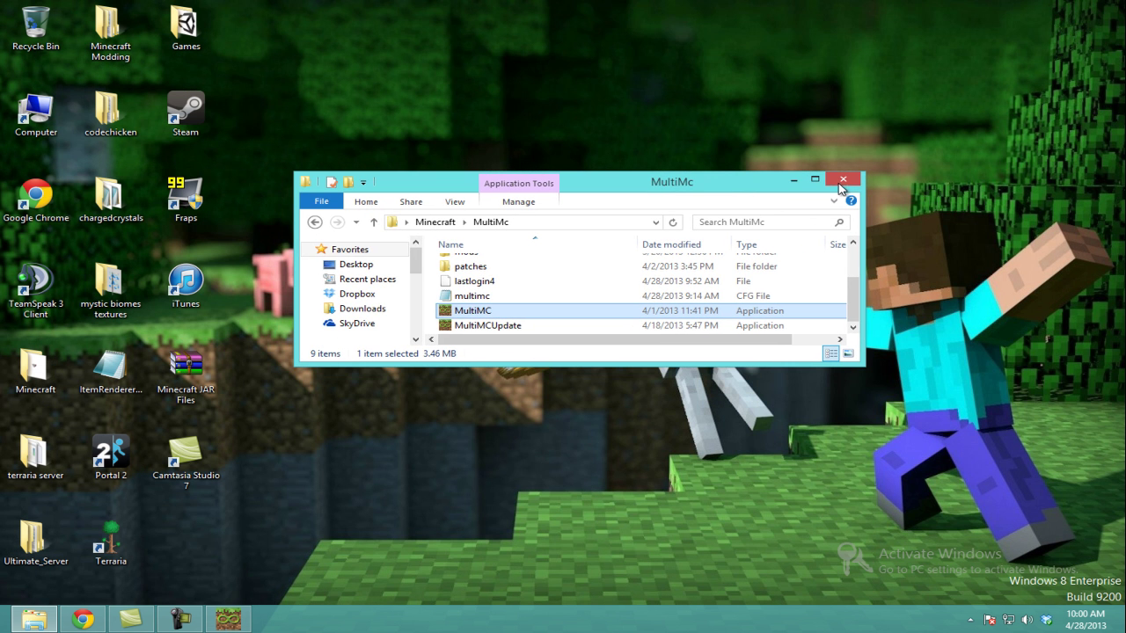
left_click(842, 182)
left_click(83, 622)
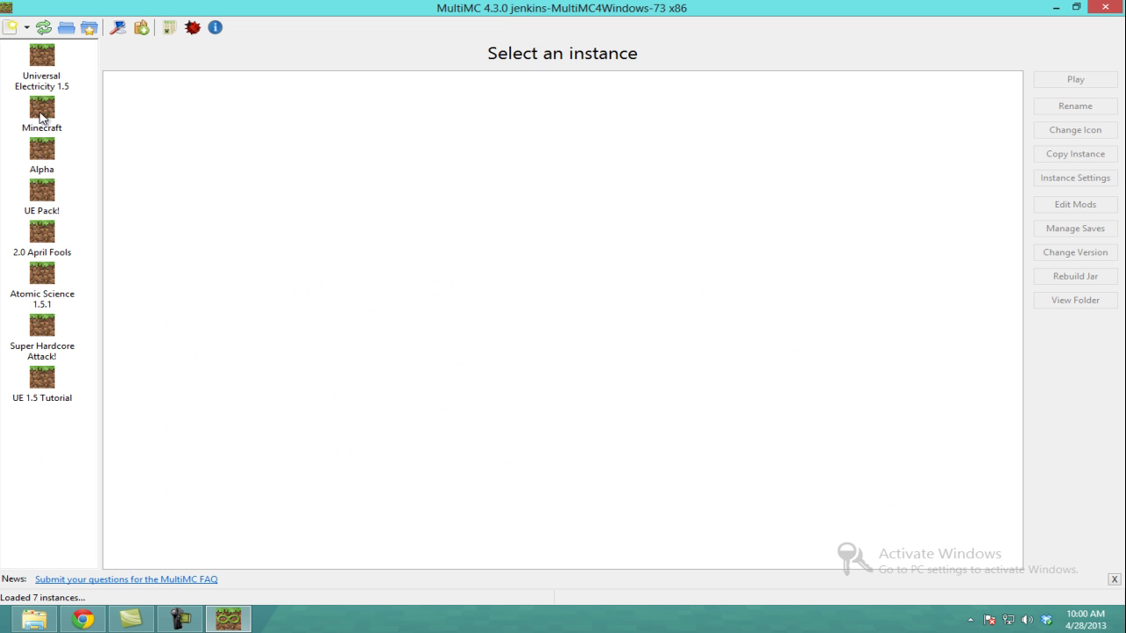
Step: Select the UE 1.5 Tutorial instance and open its Edit Mods window
left_click(27, 86)
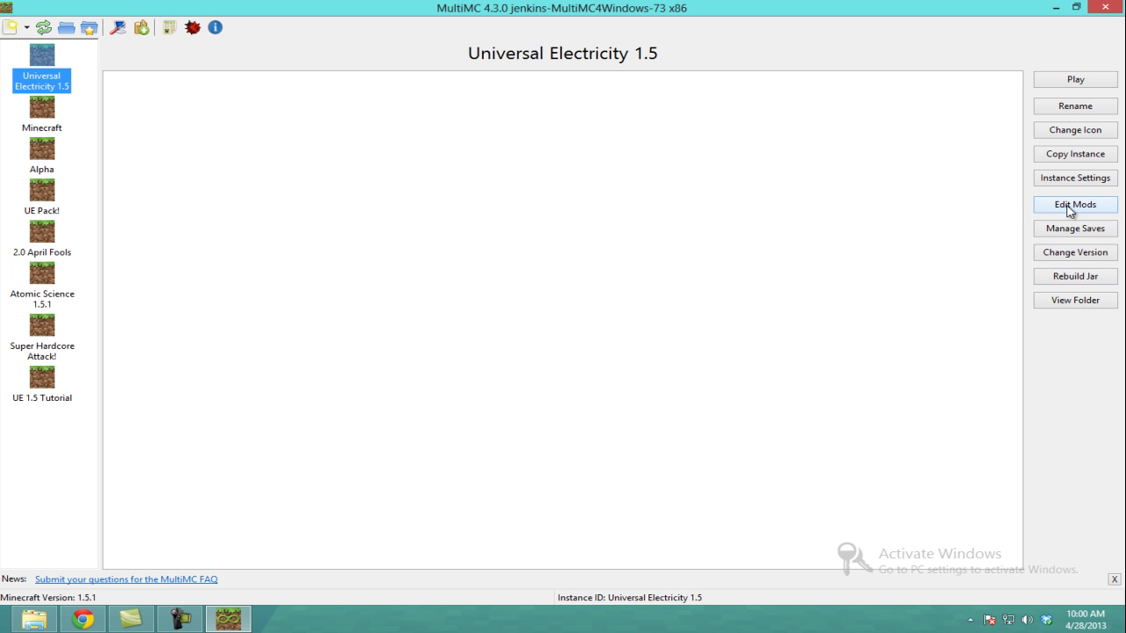
left_click(44, 378)
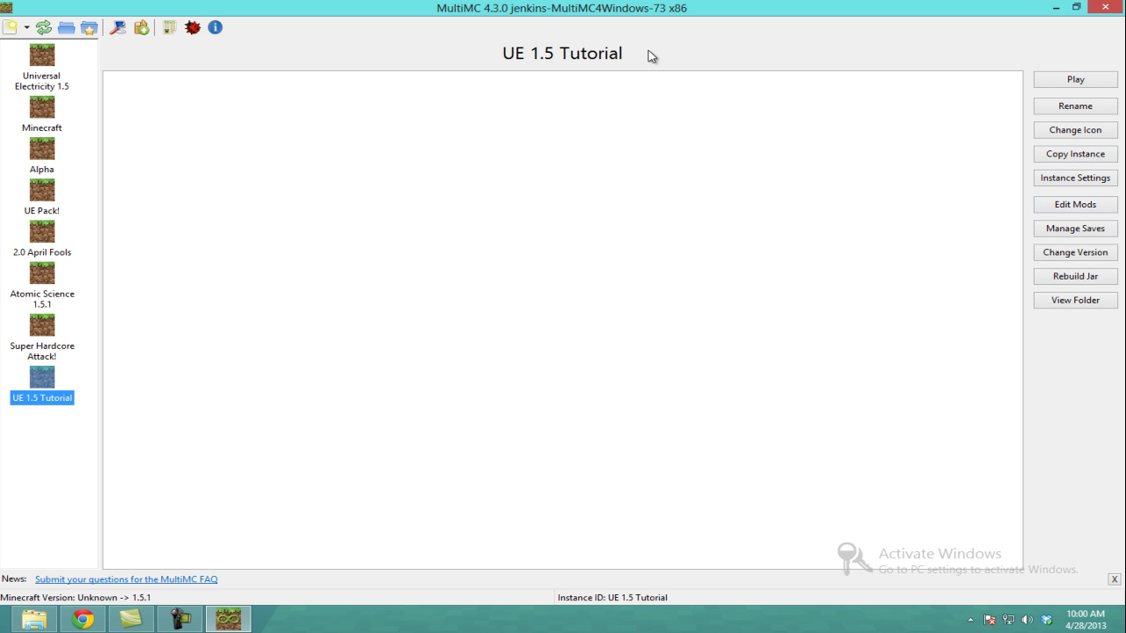
left_click(1056, 209)
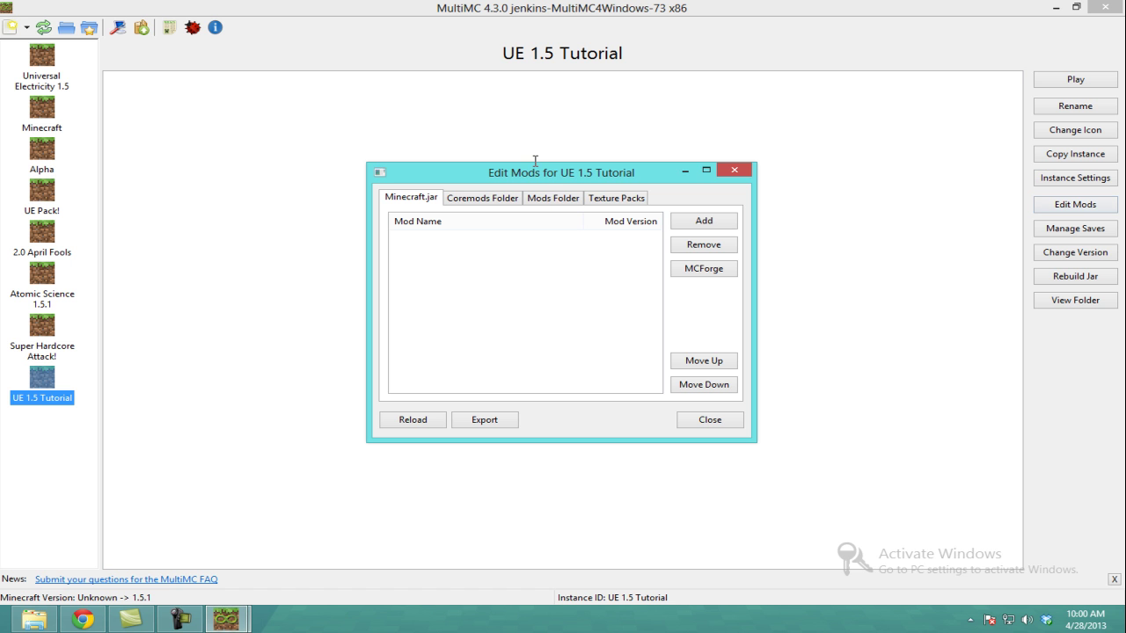
left_click_drag(535, 180, 528, 111)
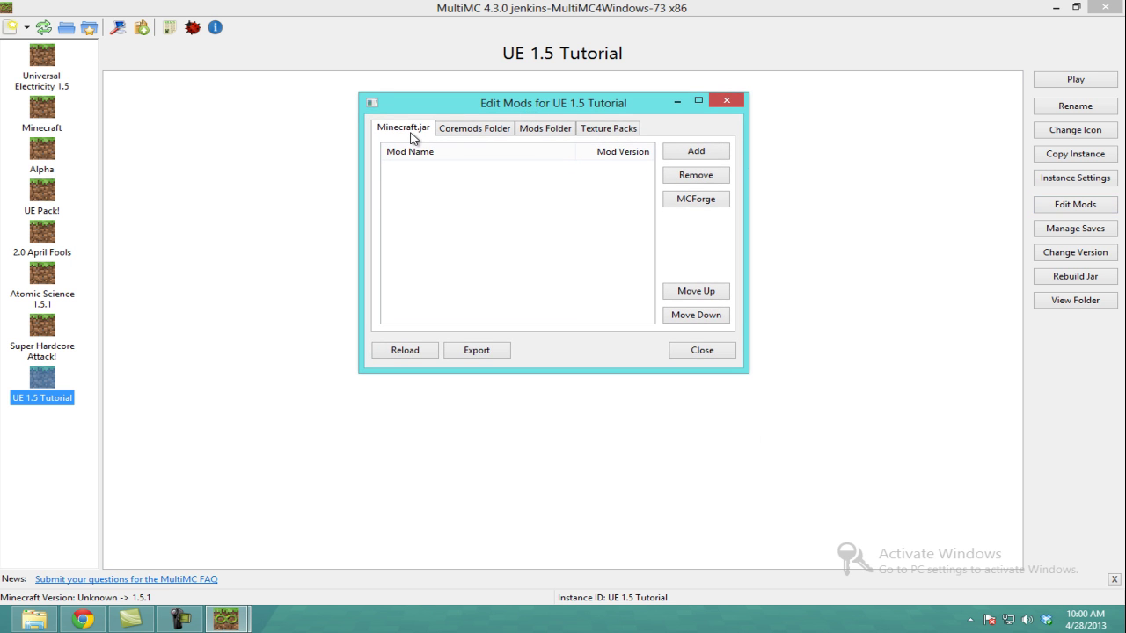
Step: Look through the coremods, mods and texture pack lists, then open MCForge from Minecraft.jar
left_click(462, 137)
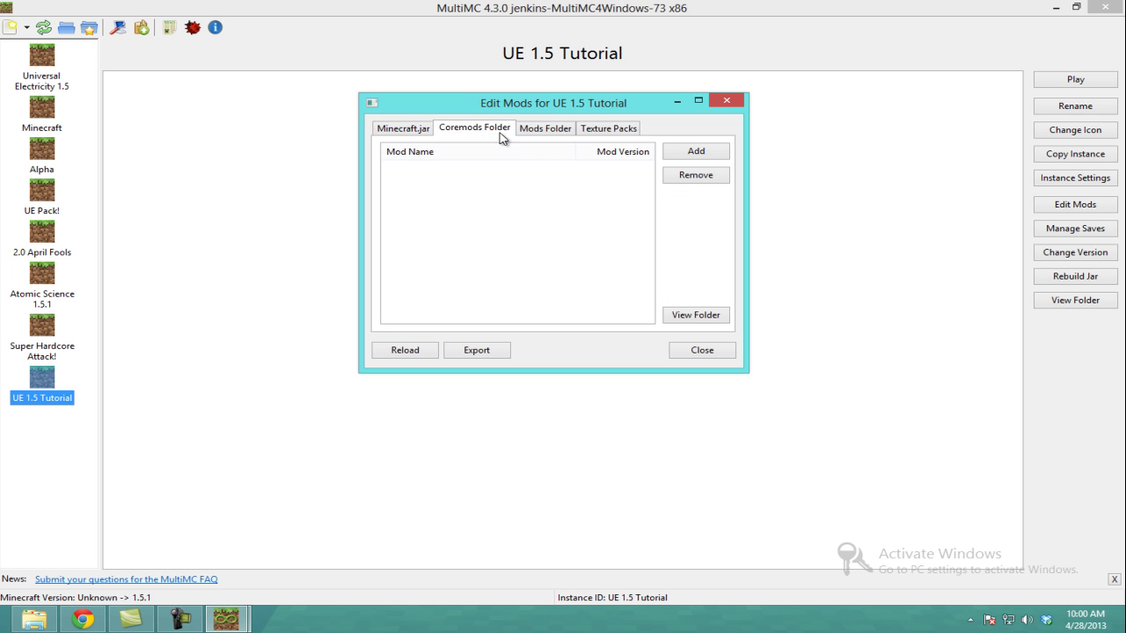
left_click(555, 136)
left_click(613, 134)
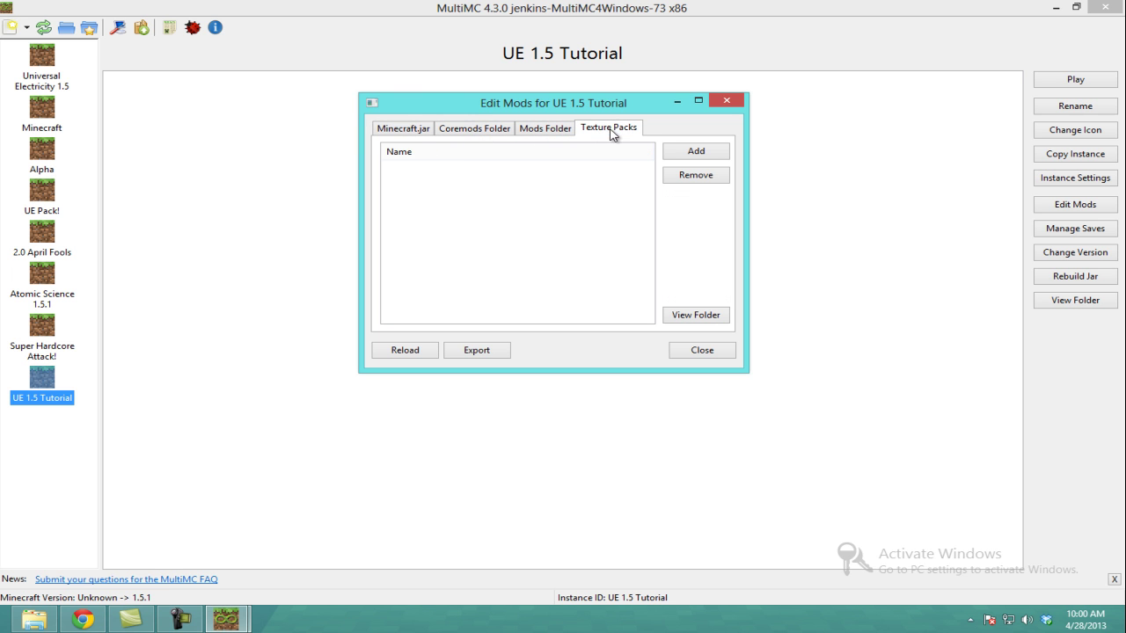
left_click(406, 130)
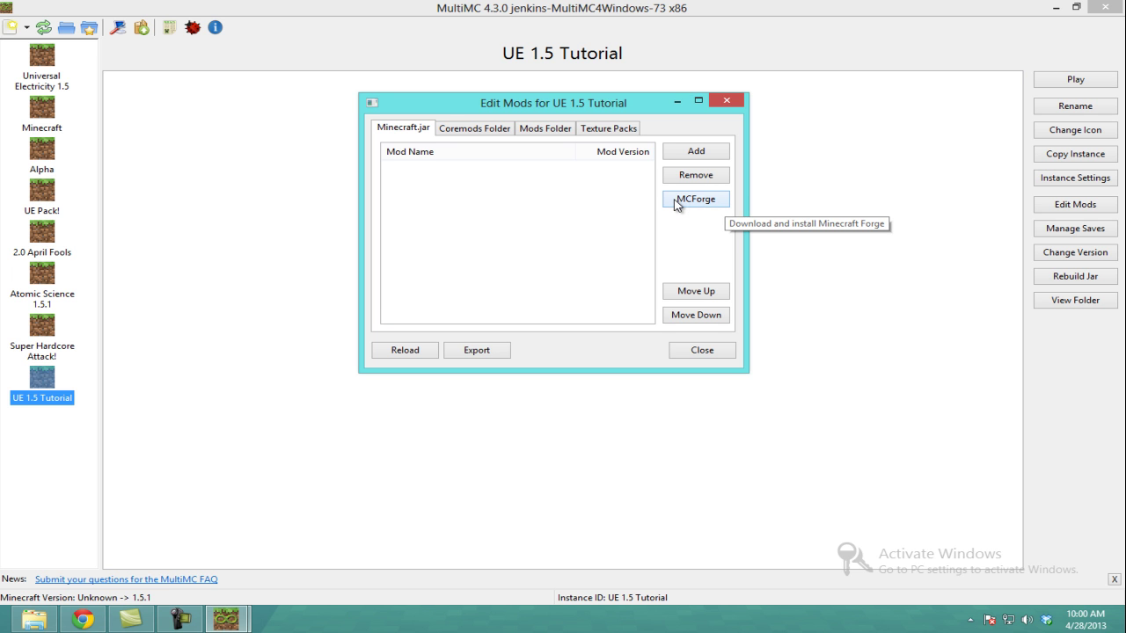
left_click(712, 202)
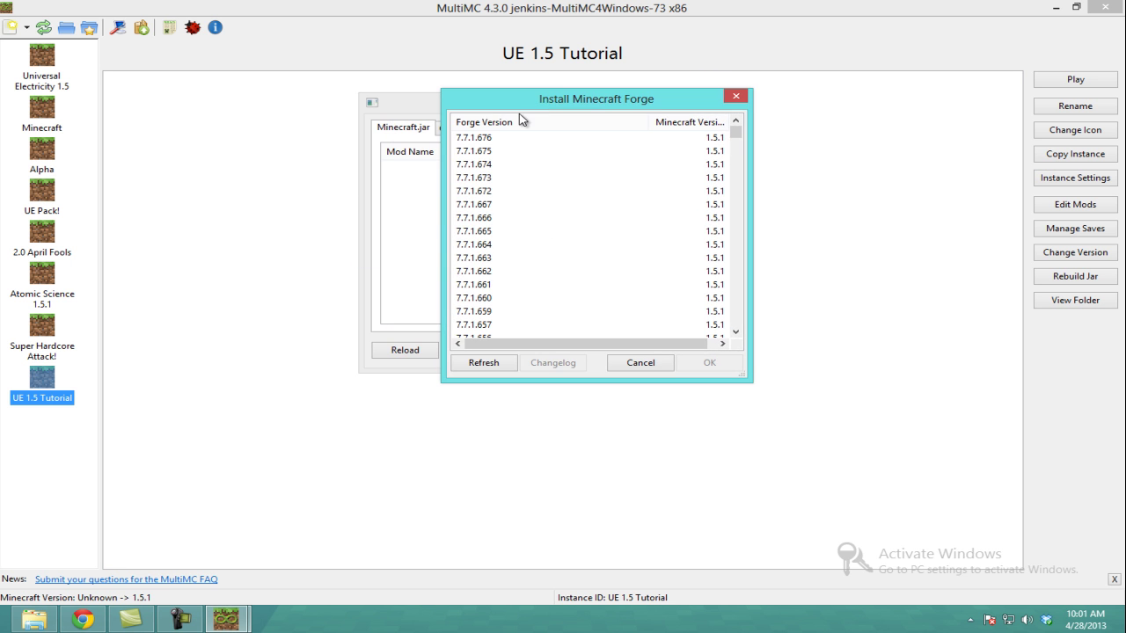
Step: Install Forge 7.7.1.676 into Minecraft.jar, close Edit Mods and return to Chrome
left_click(491, 139)
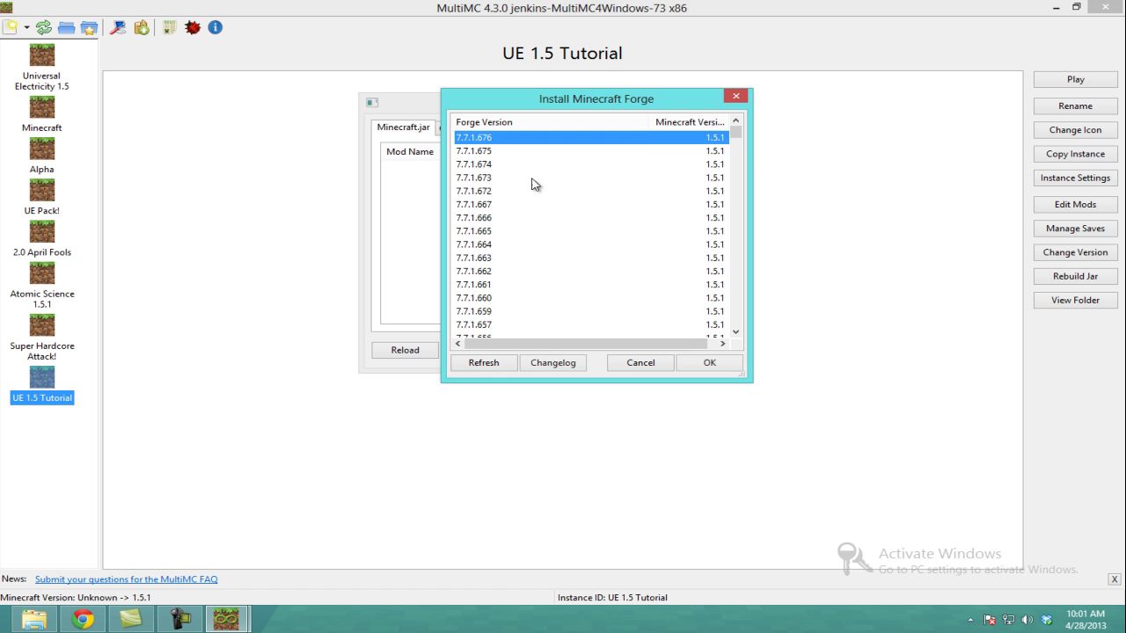
left_click(707, 362)
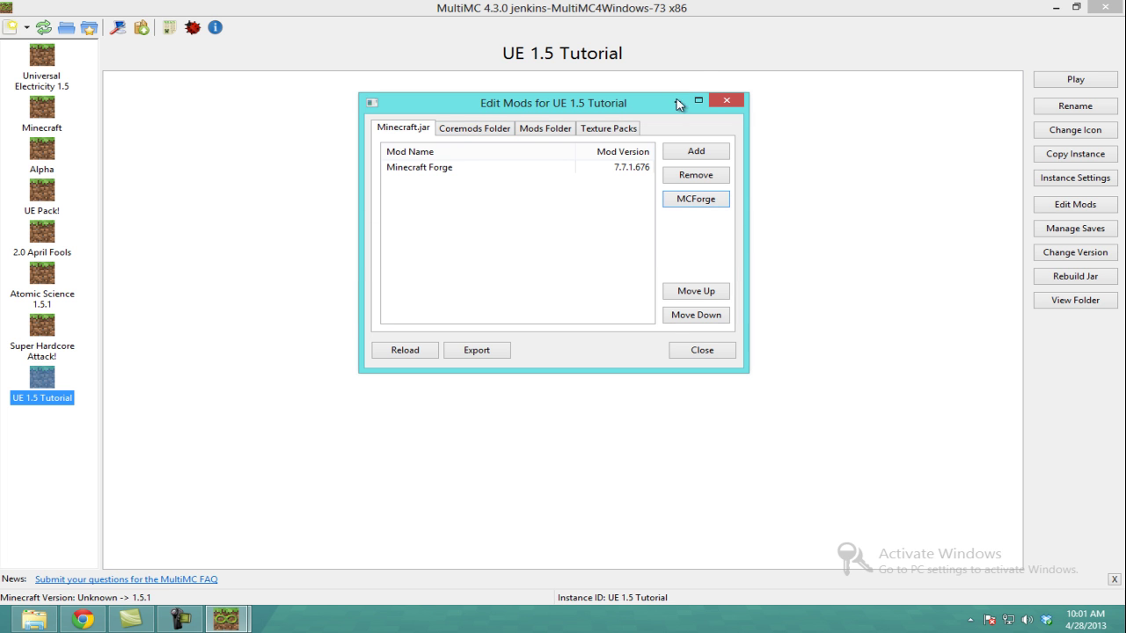
left_click(727, 100)
left_click(82, 620)
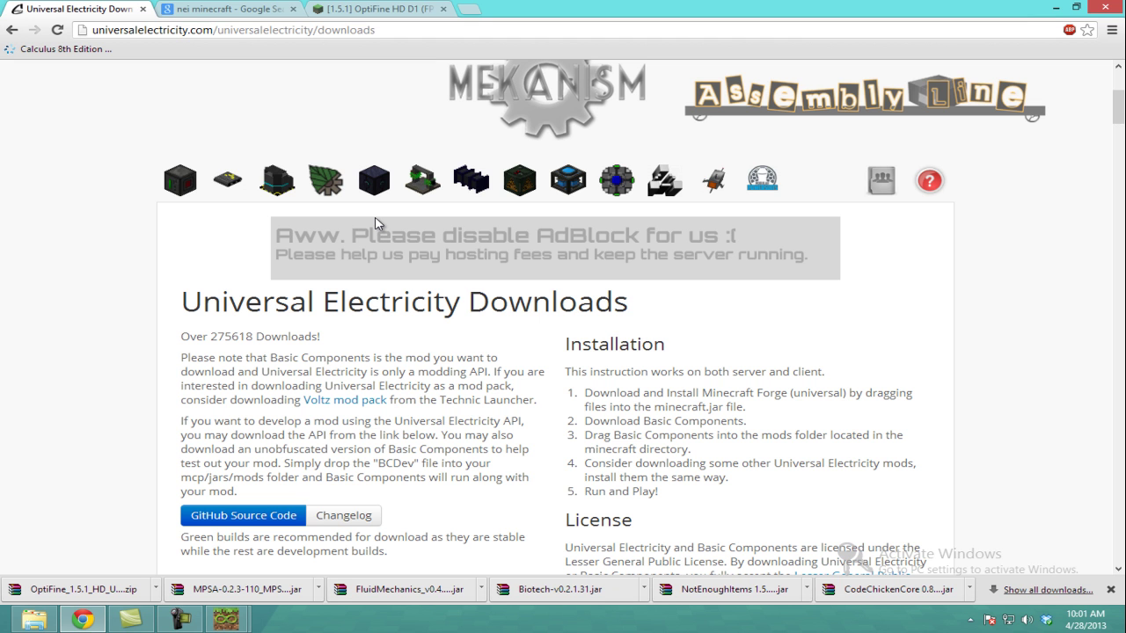
left_click(180, 181)
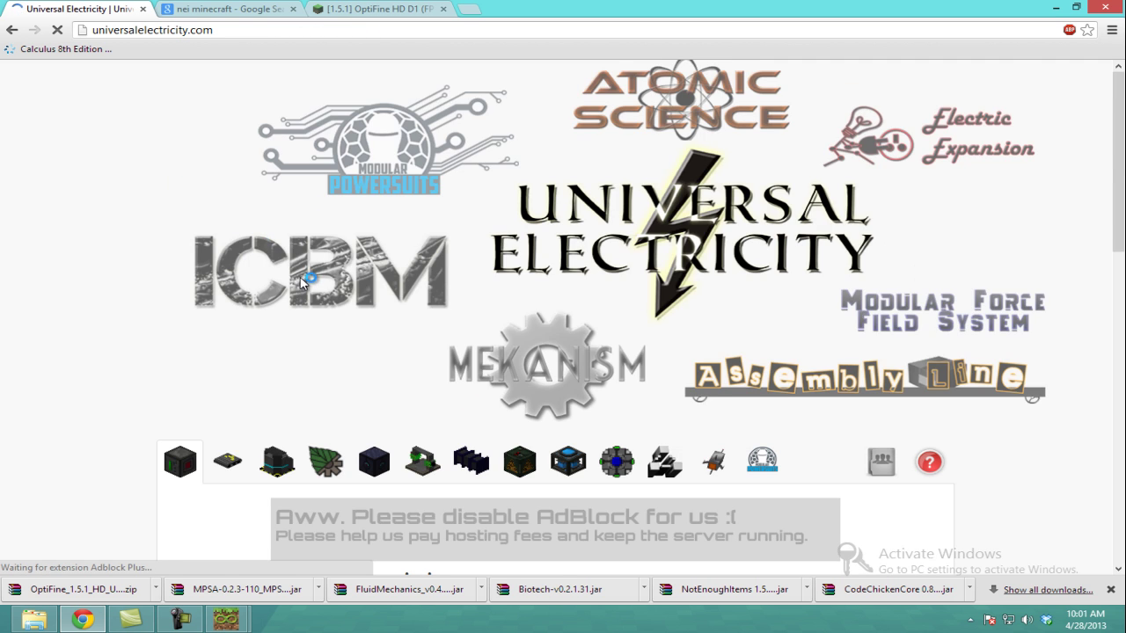
scroll(302, 284, "down", 4)
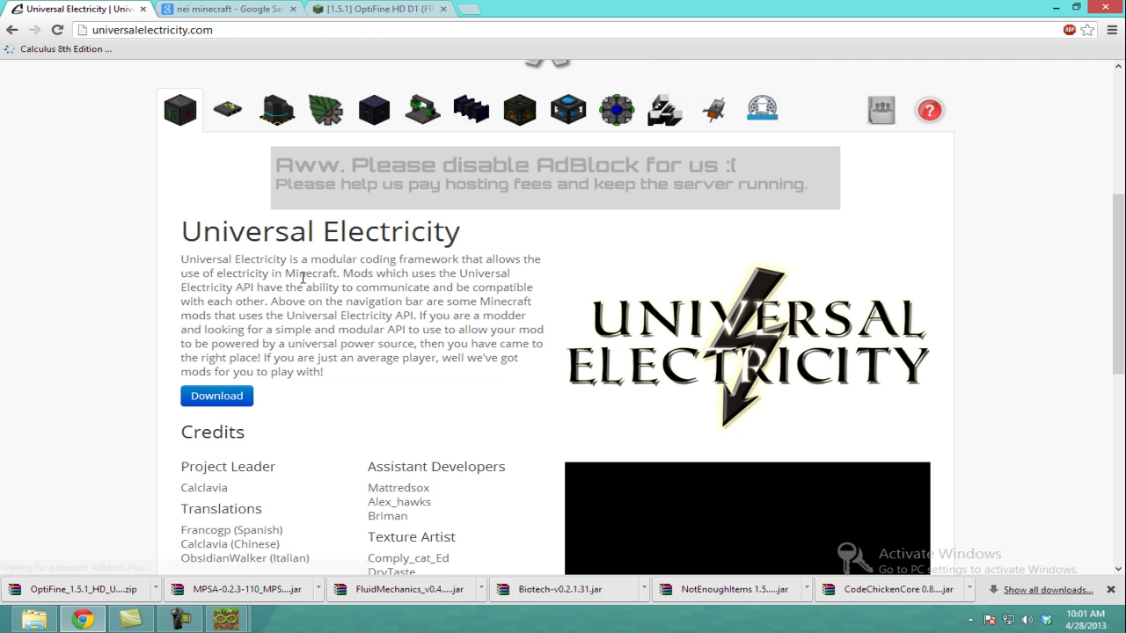
left_click(206, 400)
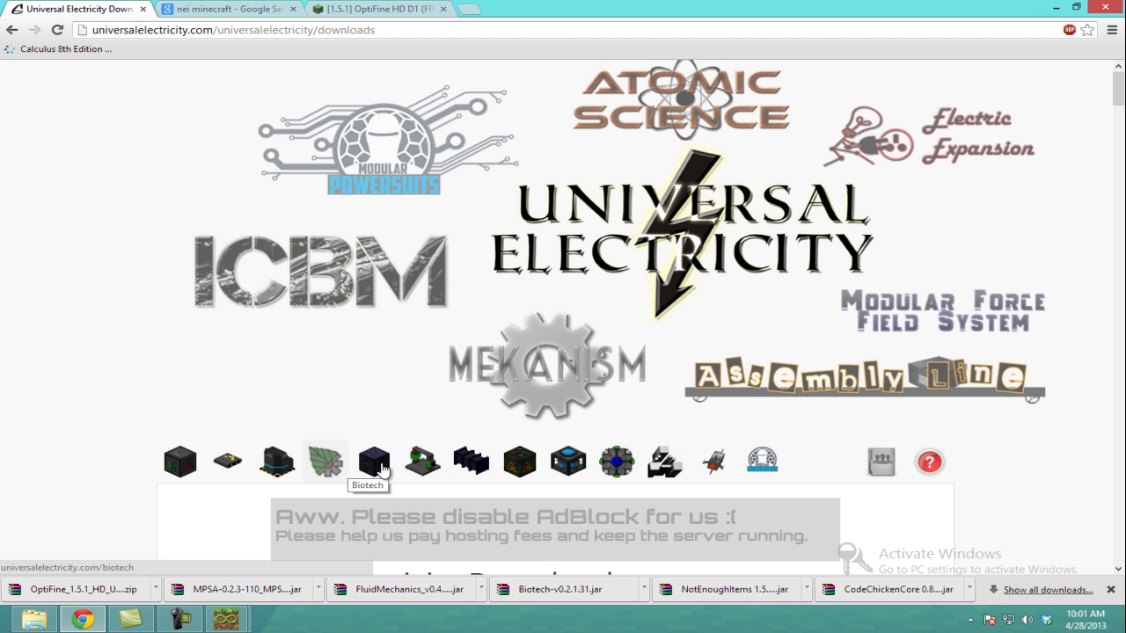
scroll(336, 425, "down", 4)
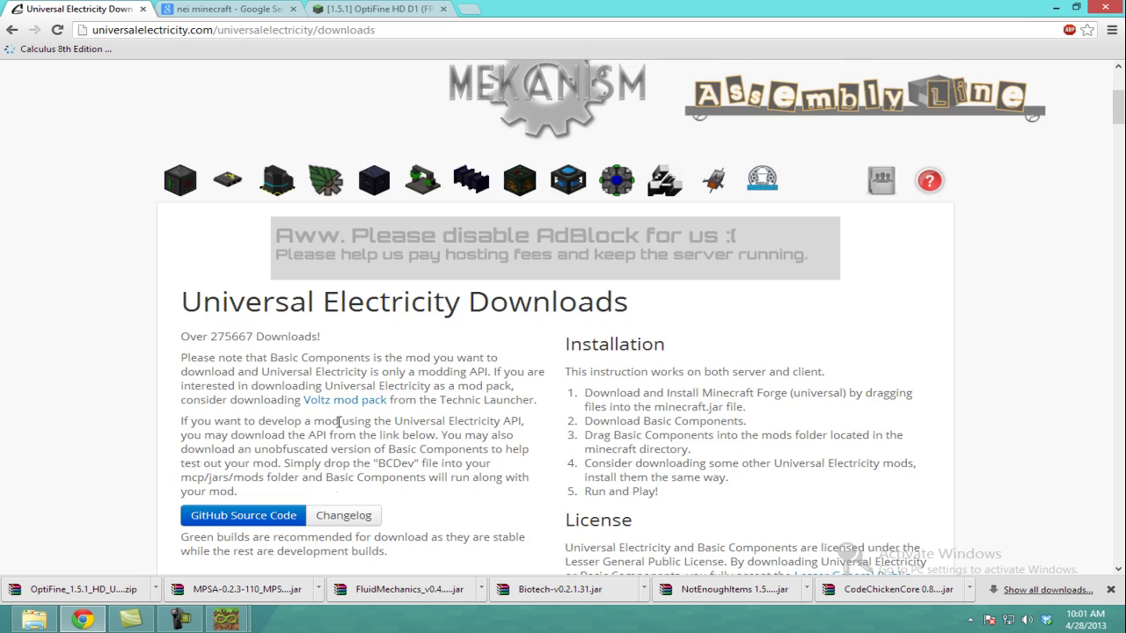
scroll(336, 425, "down", 2)
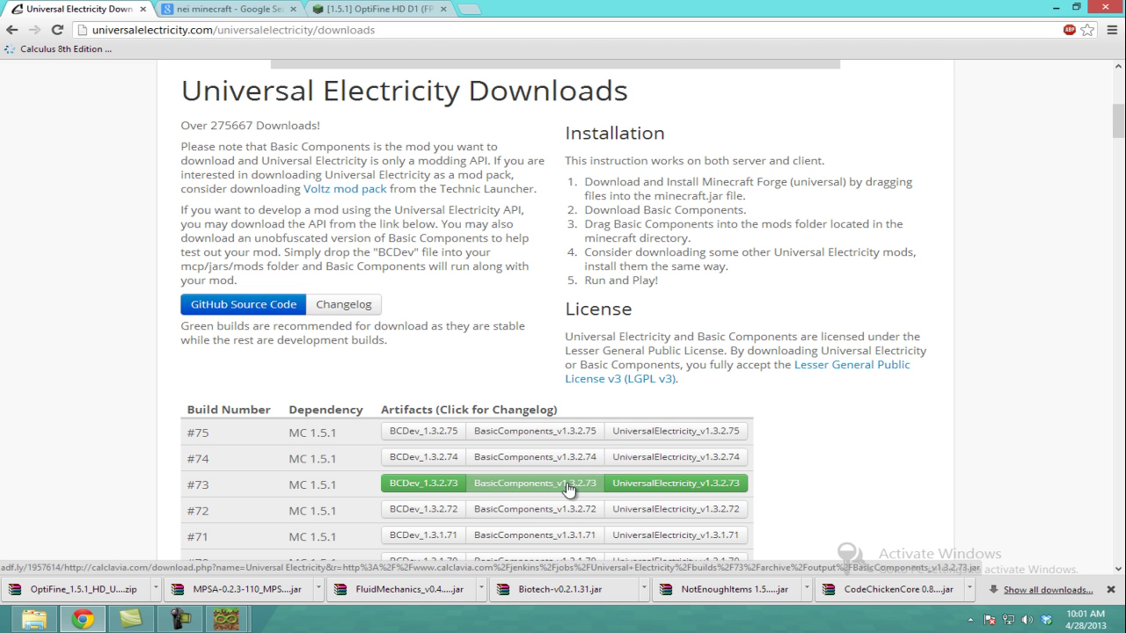
scroll(493, 488, "up", 2)
scroll(189, 355, "up", 1)
scroll(397, 395, "down", 3)
scroll(369, 352, "up", 3)
Step: Open the Assembly Line Downloads page and scroll through its builds
left_click(220, 185)
scroll(295, 346, "down", 1)
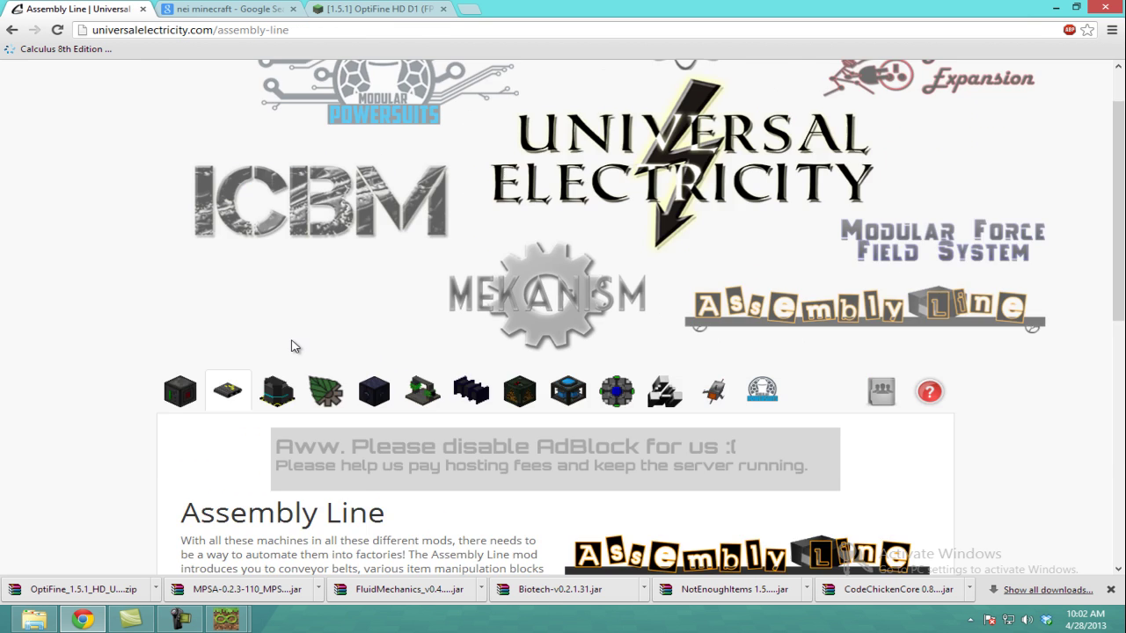
scroll(298, 378, "down", 4)
left_click(222, 352)
scroll(264, 334, "down", 4)
scroll(266, 337, "down", 2)
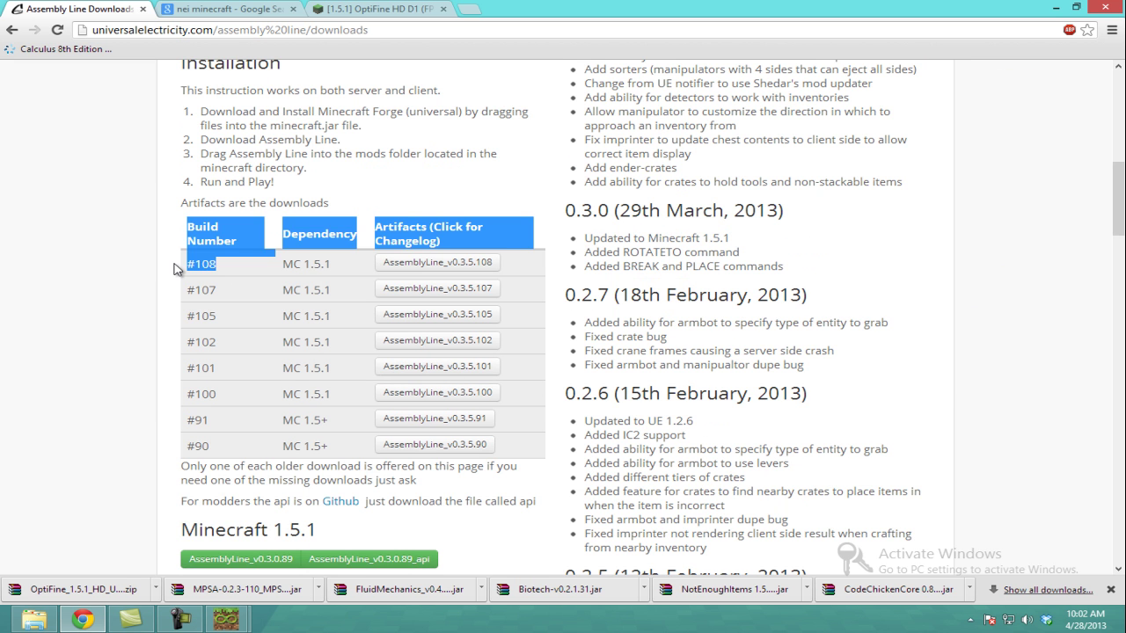
scroll(233, 260, "up", 5)
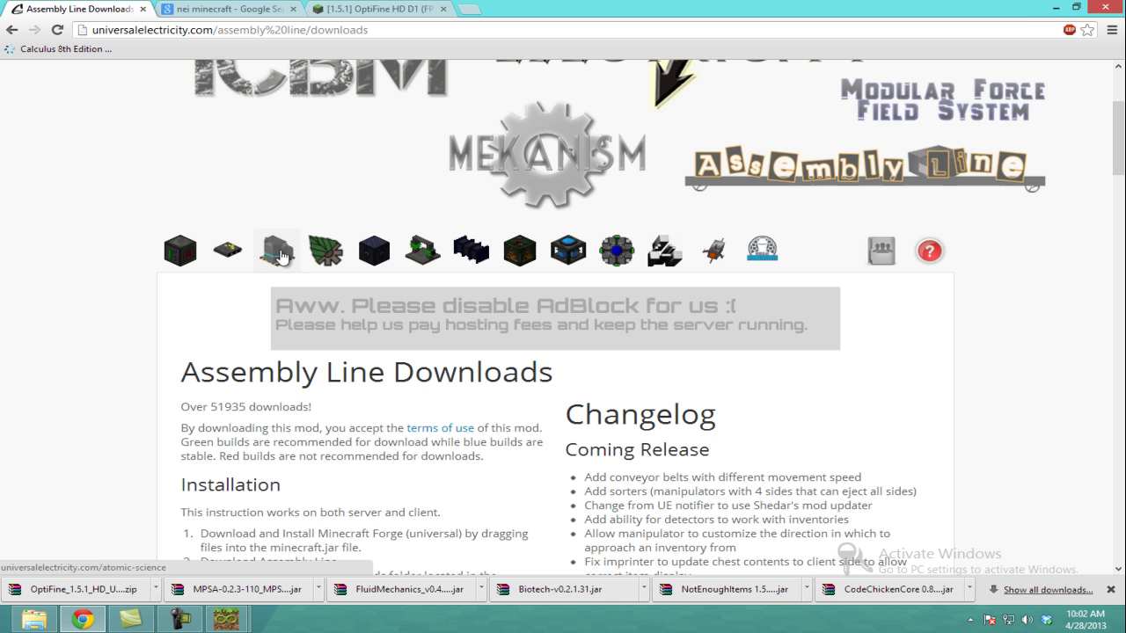
Step: Open the Atomic Science Downloads page and highlight the latest build #18
left_click(280, 254)
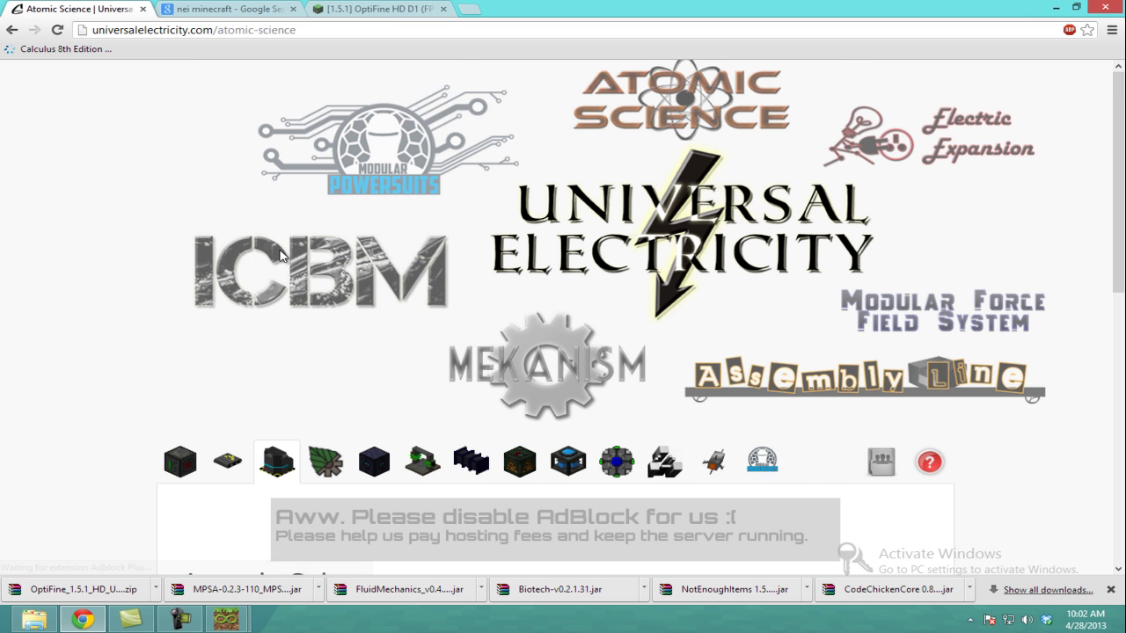
scroll(359, 294, "down", 5)
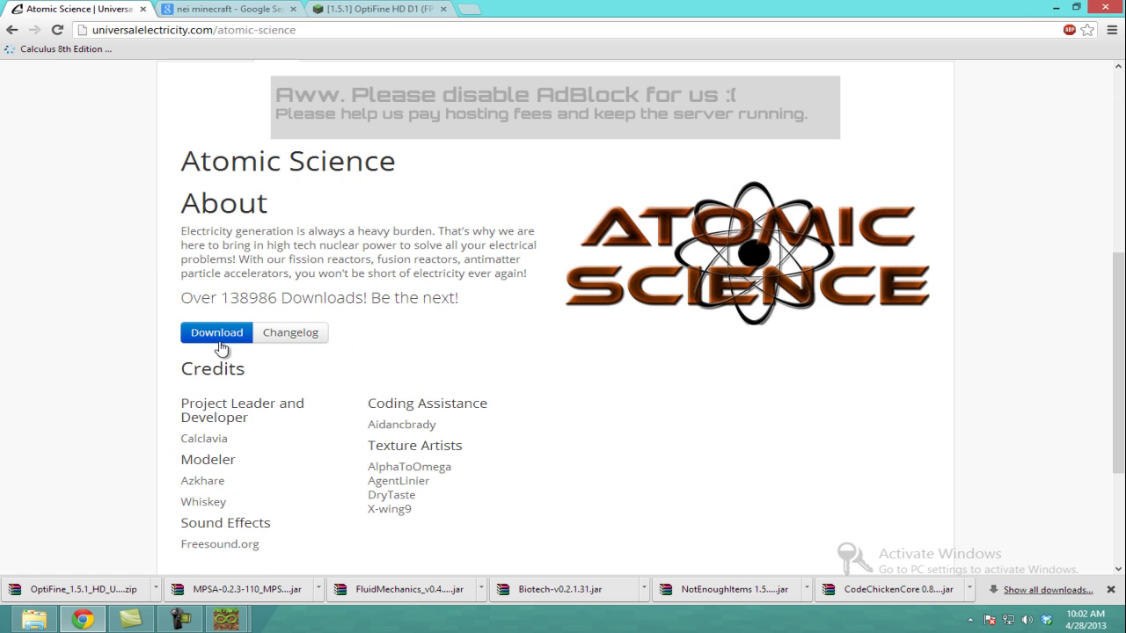
left_click(221, 339)
scroll(343, 383, "down", 6)
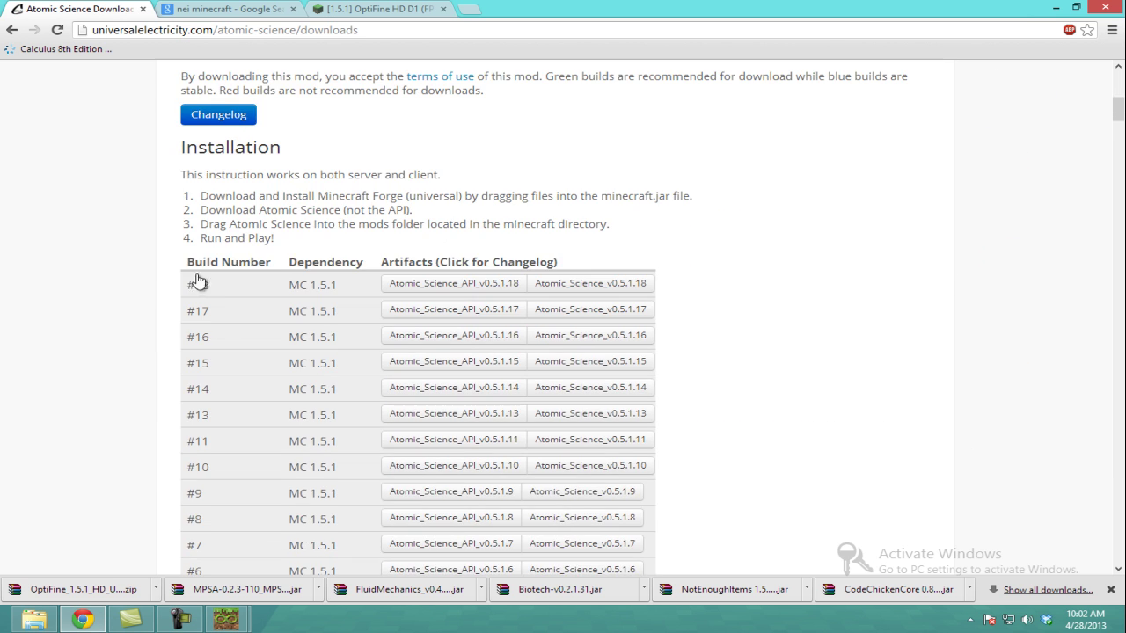
left_click_drag(201, 280, 173, 280)
left_click(170, 286)
Step: Go from the Biotech mod page to its Downloads list of builds from #31 down
scroll(176, 278, "up", 3)
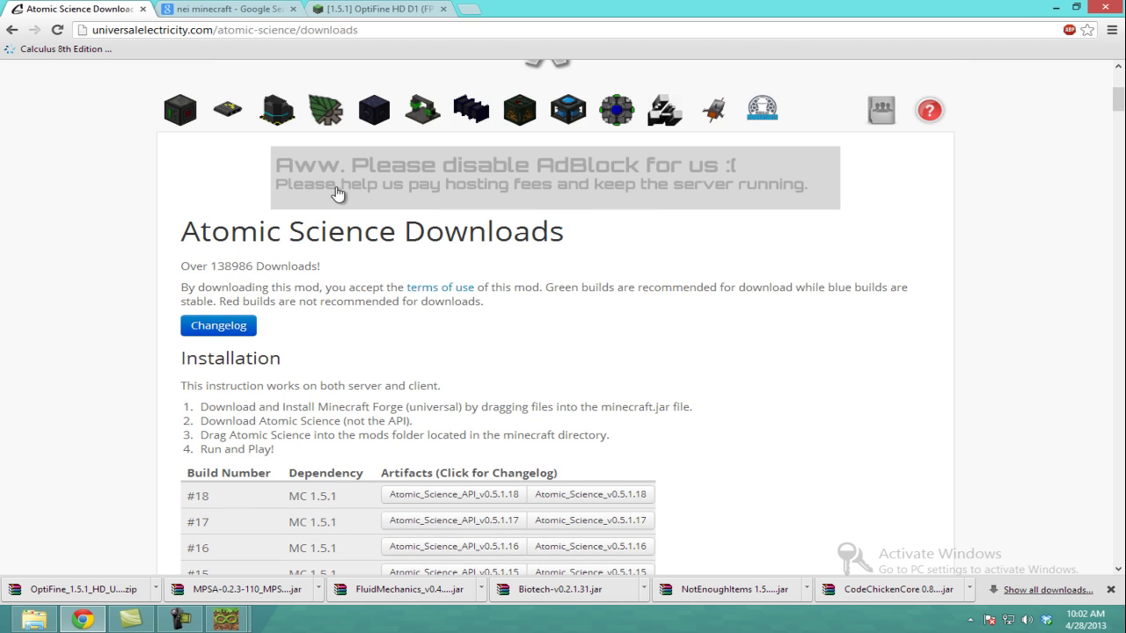
left_click(325, 109)
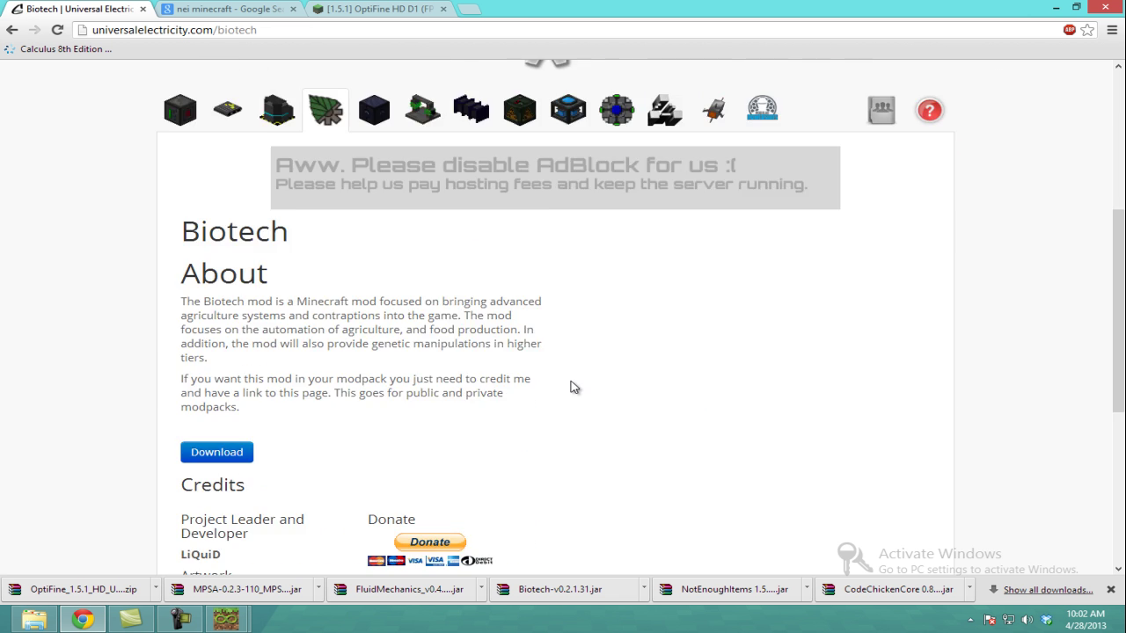
left_click(227, 313)
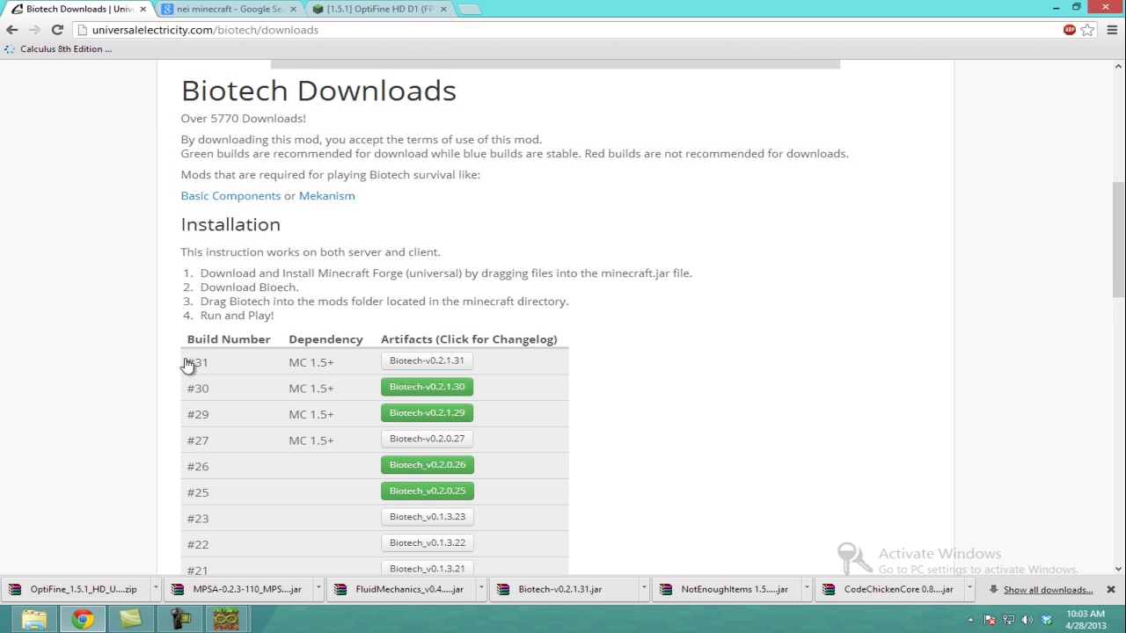
scroll(188, 366, "up", 2)
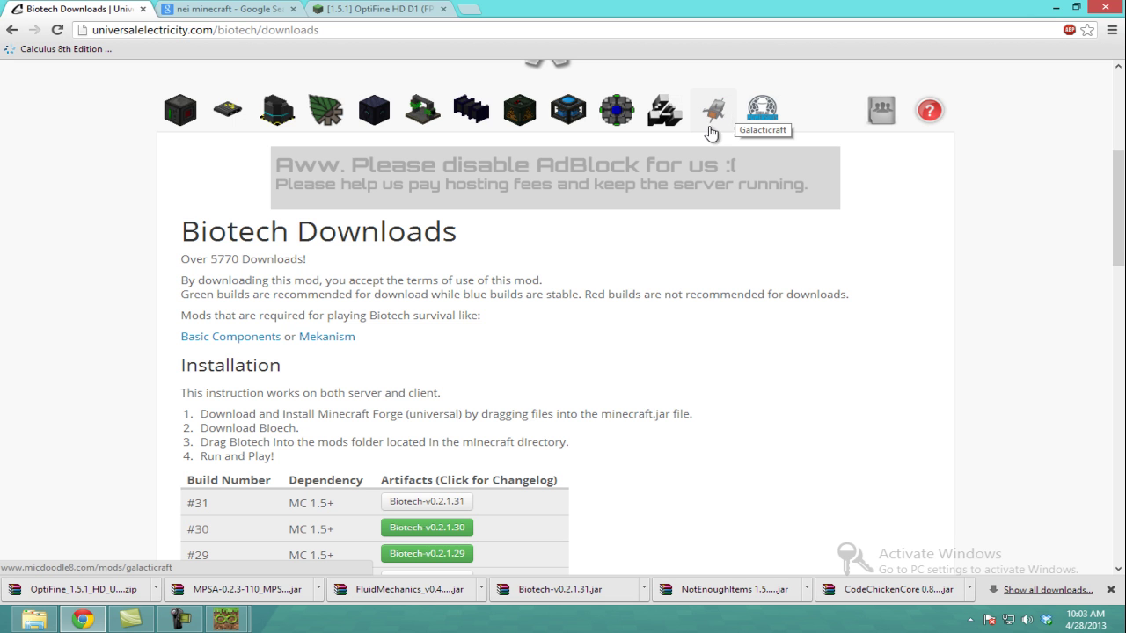
Step: Open the Fluid Mechanics Downloads page listing builds from #77 downward
left_click(484, 120)
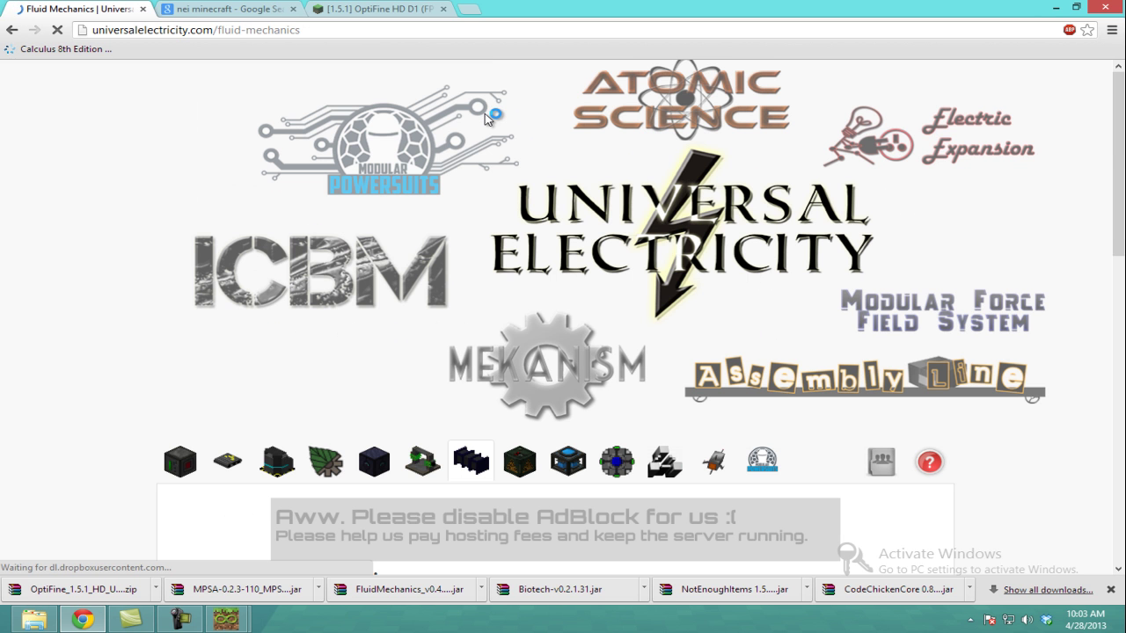
scroll(419, 355, "down", 4)
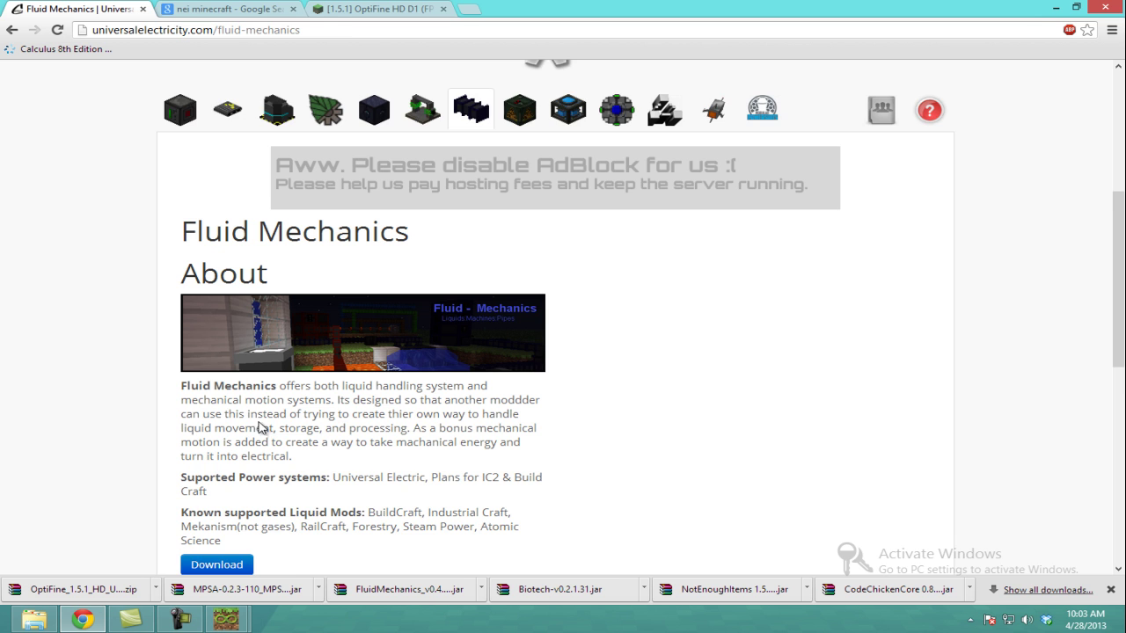
scroll(260, 440, "down", 1)
left_click(251, 495)
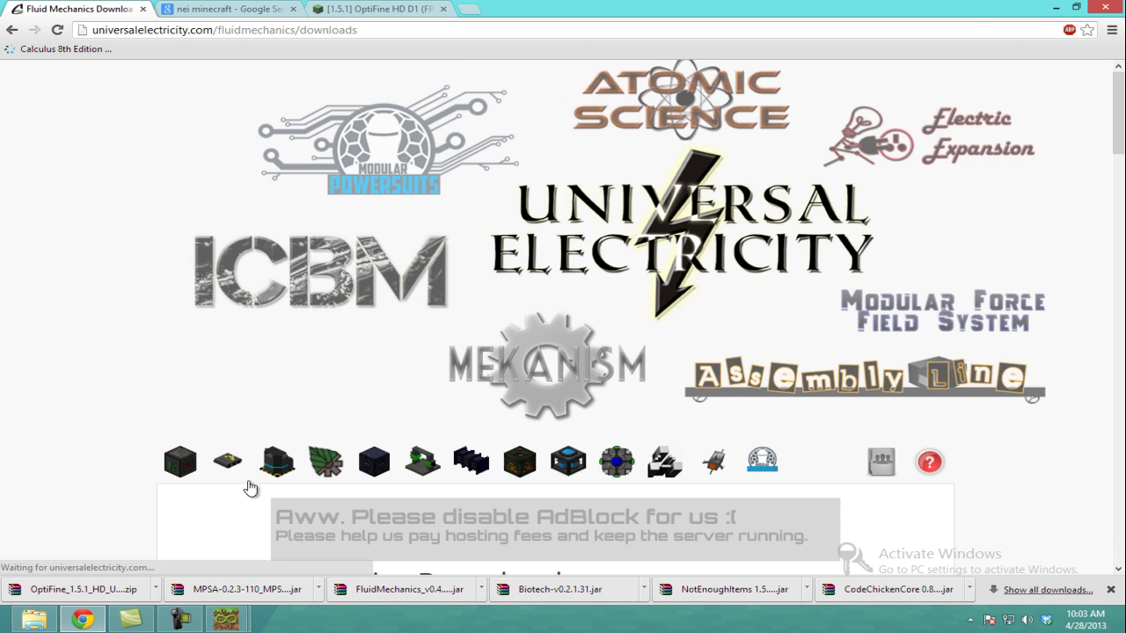
scroll(253, 467, "down", 5)
scroll(227, 400, "down", 1)
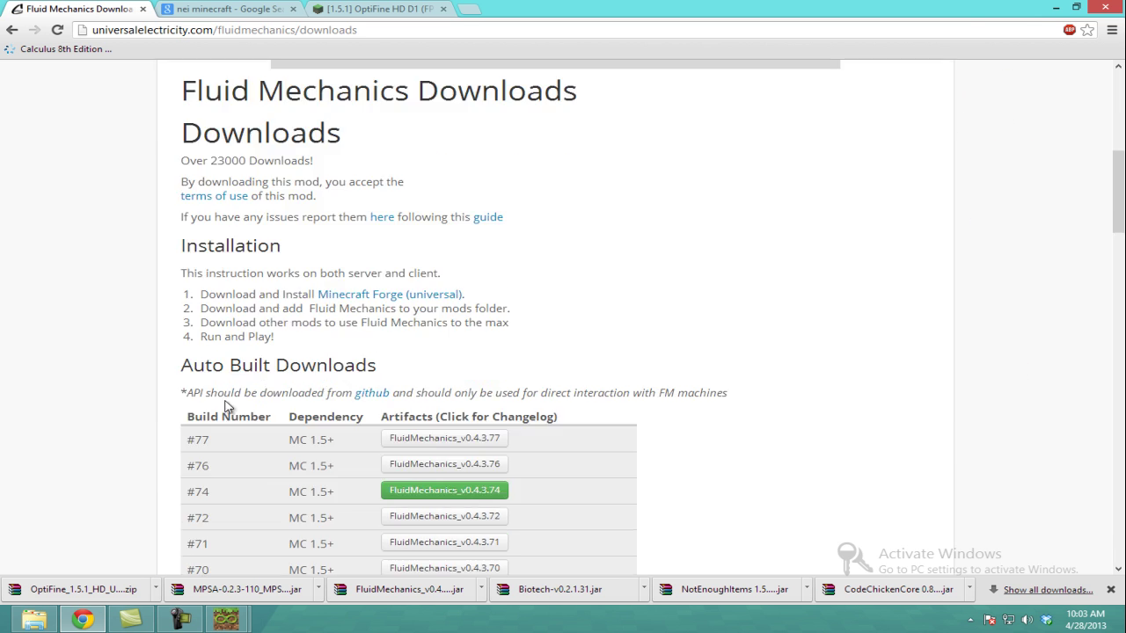
Step: Highlight the latest build #77, then the recommended green build #74
left_click_drag(212, 444, 163, 432)
double_click(201, 440)
double_click(210, 495)
scroll(121, 420, "up", 4)
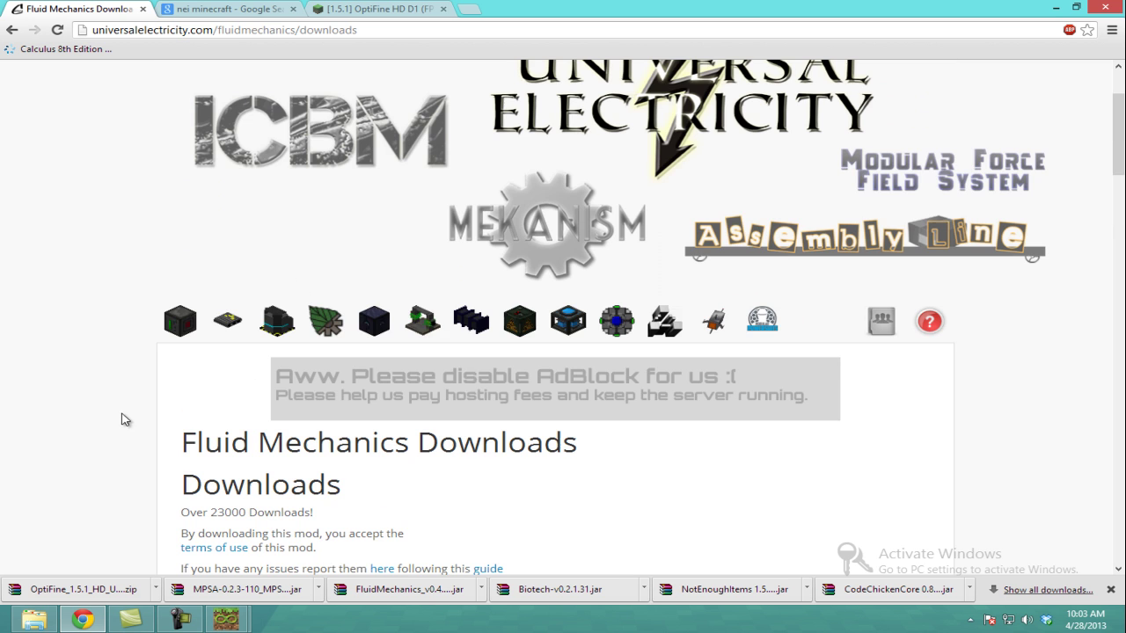
Step: Open the Modular Powersuits site in a new tab and go to its downloads list
left_click(762, 322)
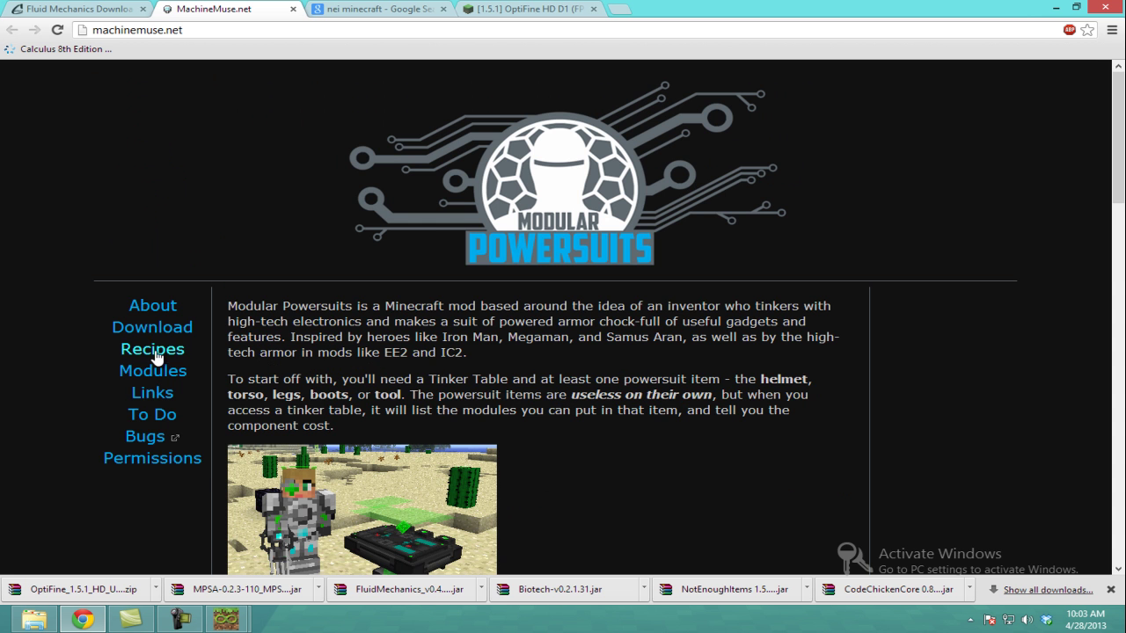
left_click(181, 329)
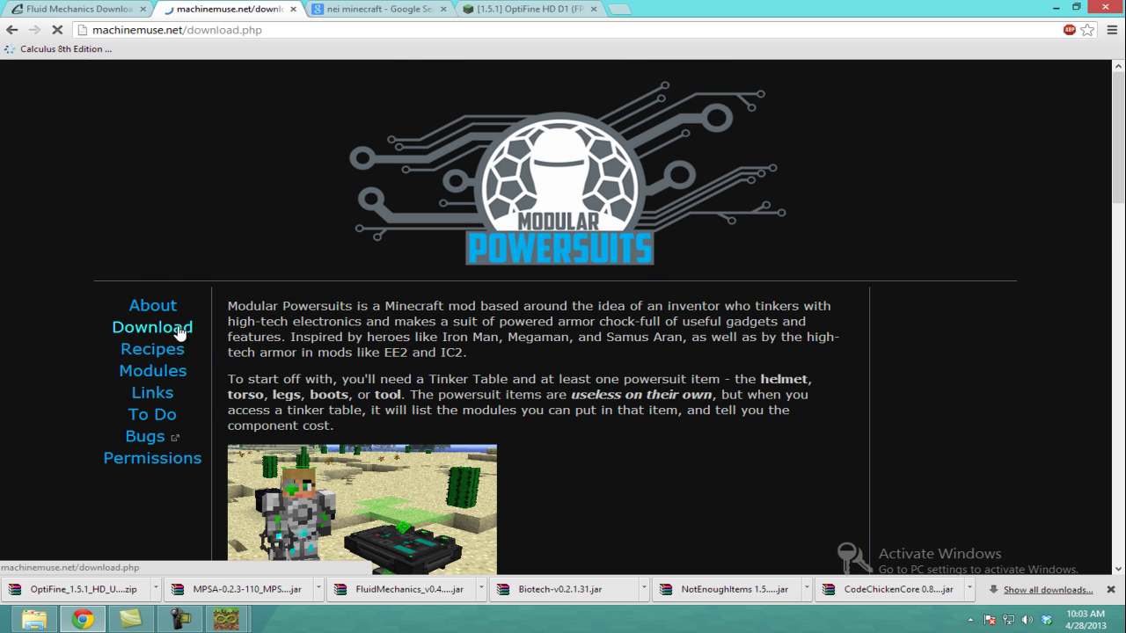
scroll(501, 395, "down", 1)
left_click_drag(225, 393, 254, 366)
left_click(444, 383)
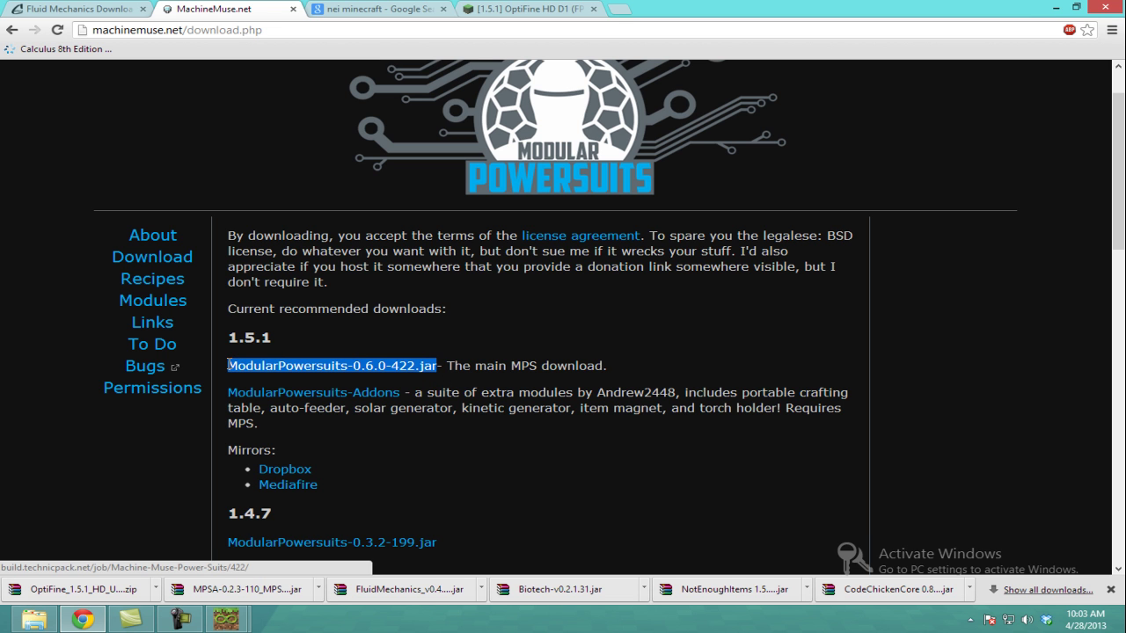
left_click(387, 390)
Step: Review the main MPS and Addons download notes, then open the ModularPowersuits-0.6.0-422.jar build page
left_click_drag(475, 366, 623, 370)
left_click(404, 421)
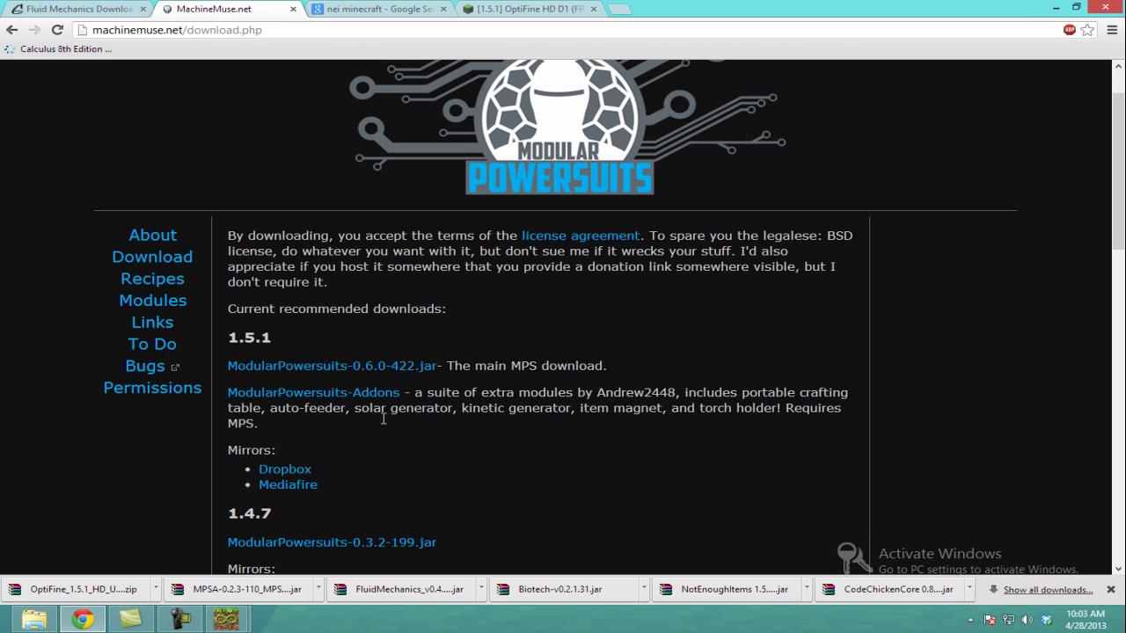
left_click_drag(226, 393, 396, 393)
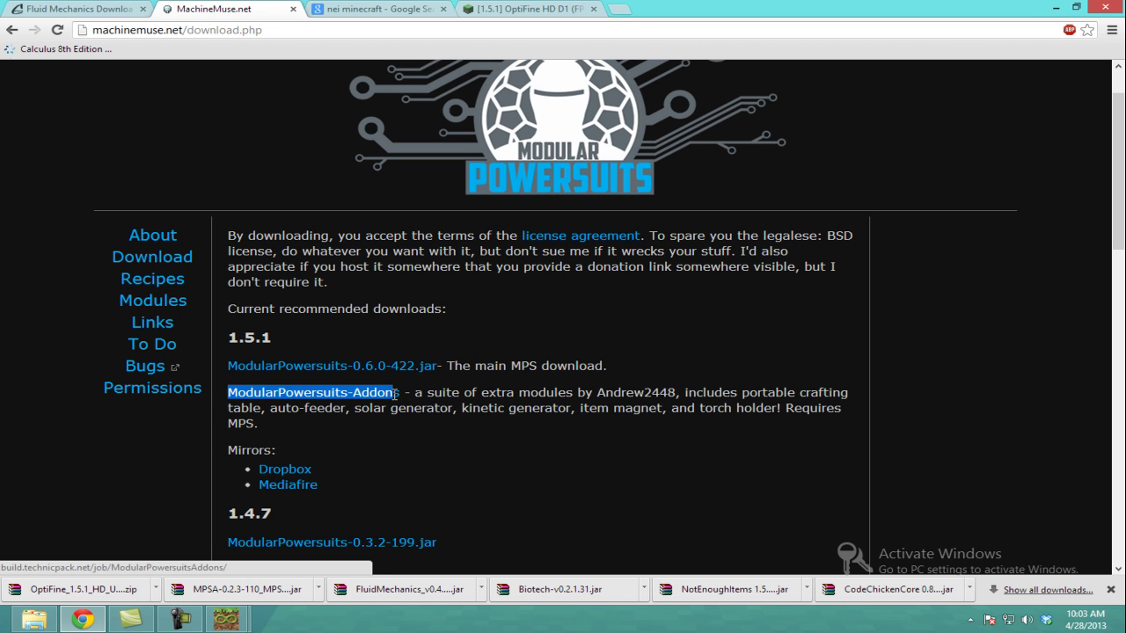
left_click(263, 413)
left_click_drag(267, 409, 368, 408)
left_click(457, 440)
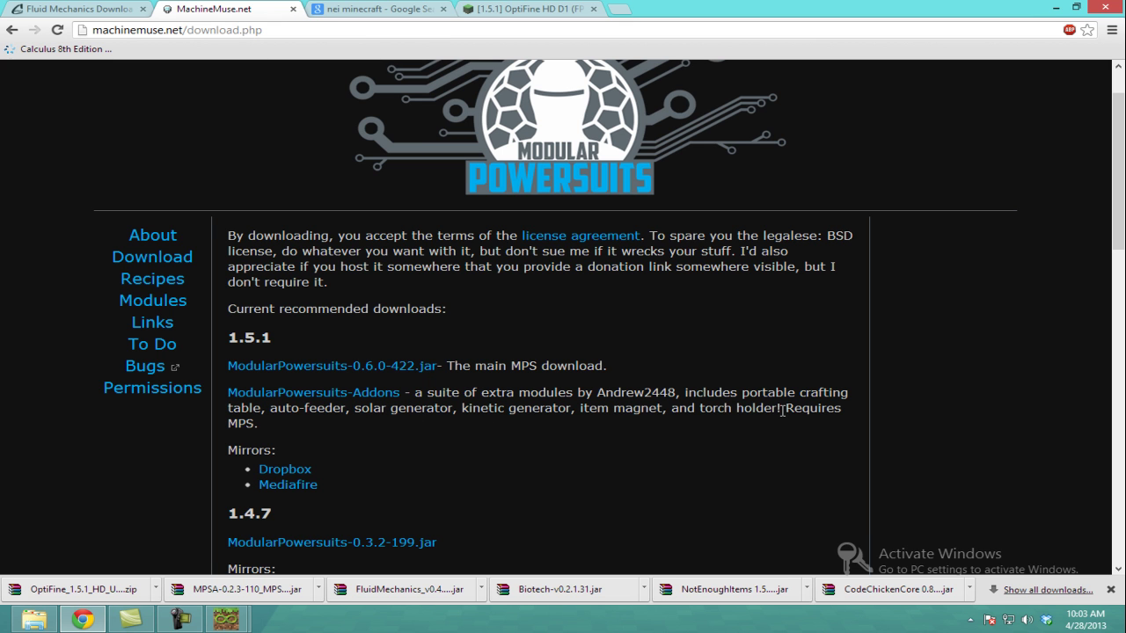
left_click_drag(842, 393, 749, 394)
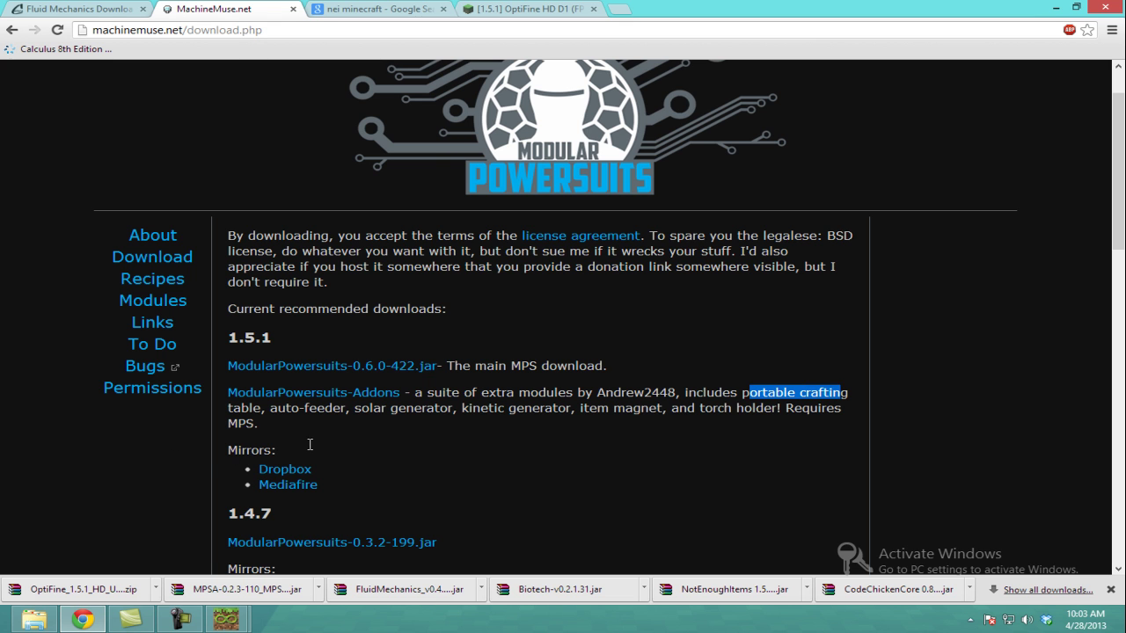
left_click(366, 450)
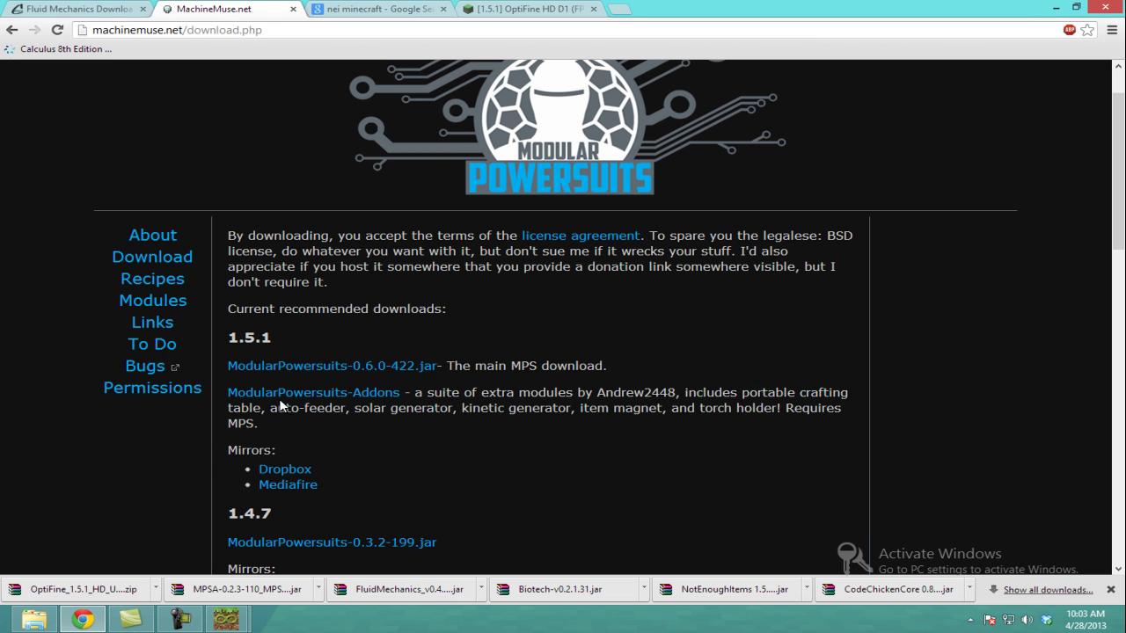
middle_click(377, 367)
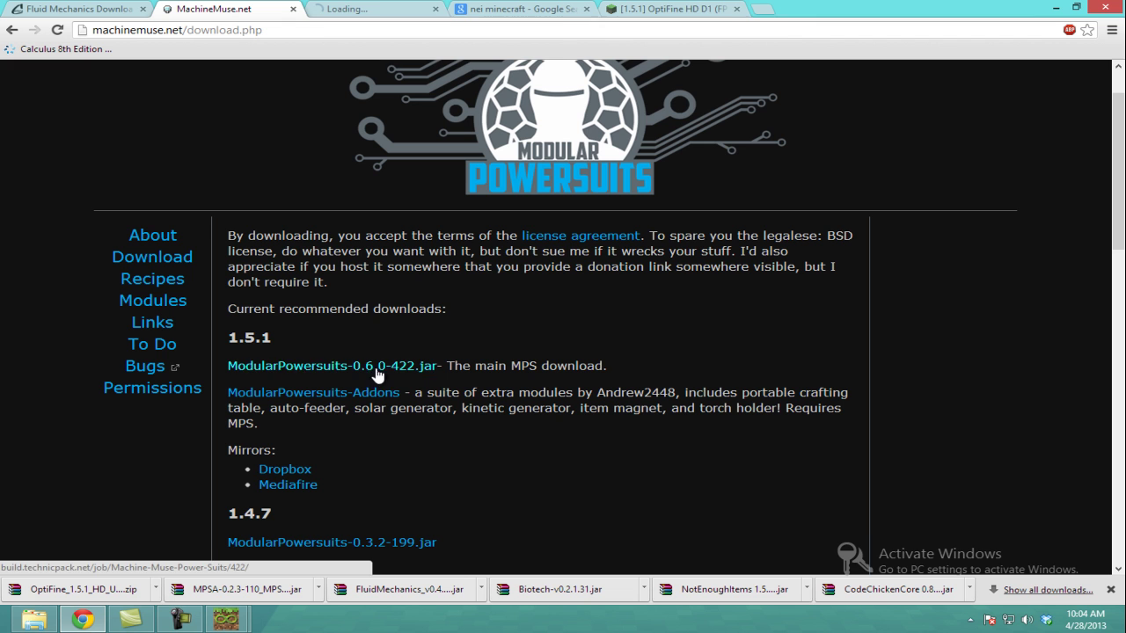
left_click(361, 10)
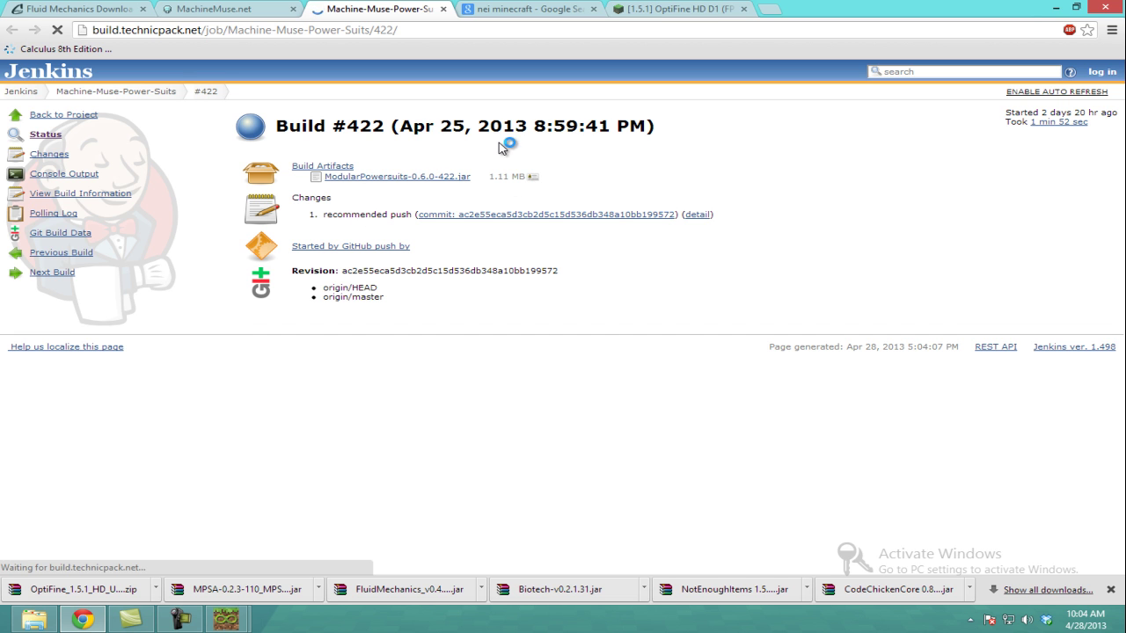
Step: Close the Build #422 page and open the ModularPowersuits-Addons Jenkins project page instead
left_click_drag(282, 126, 387, 129)
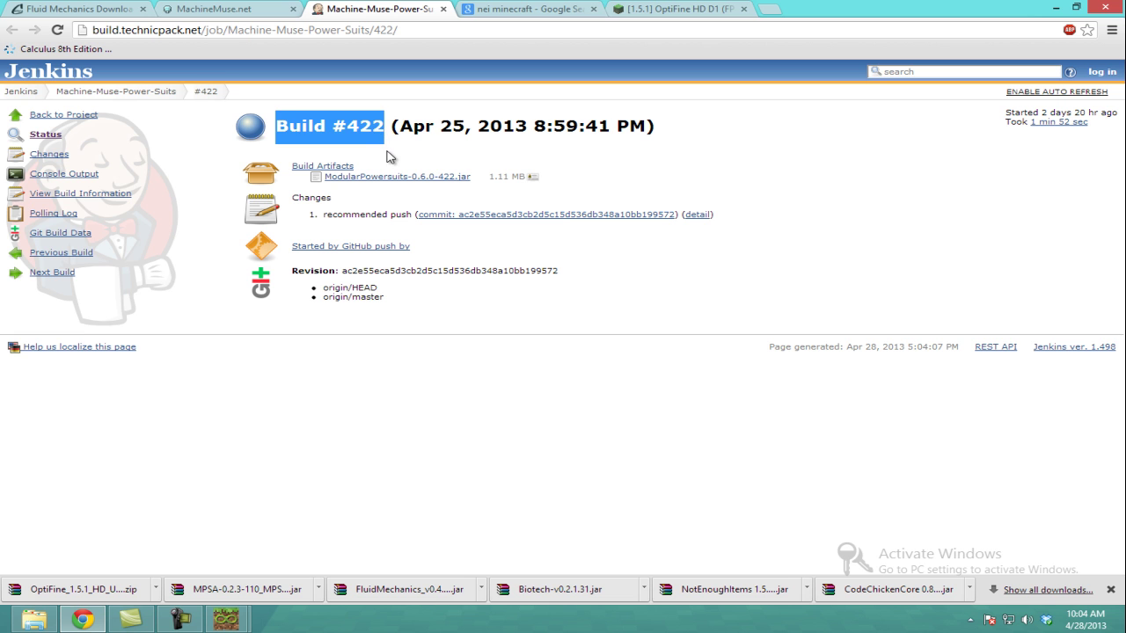
left_click(391, 158)
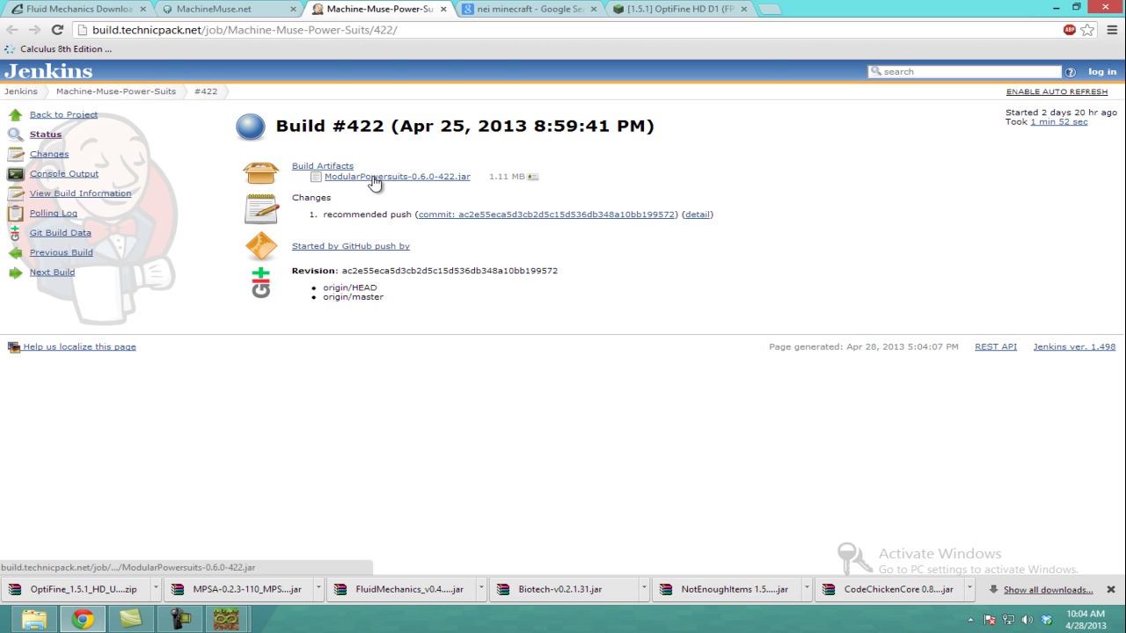
left_click(444, 8)
middle_click(341, 399)
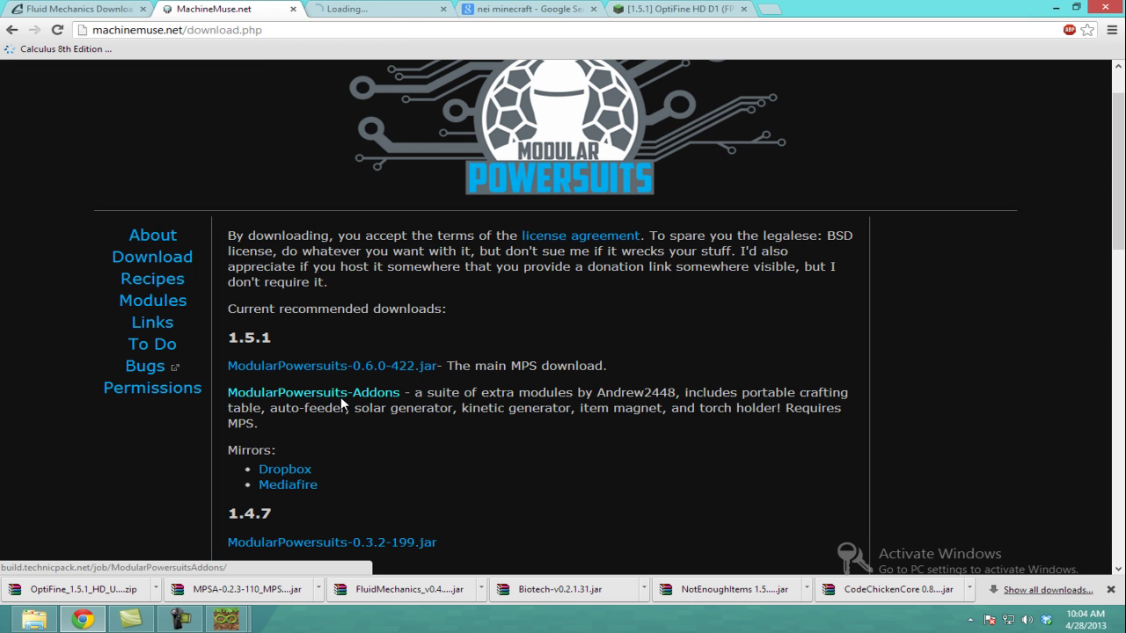
left_click(370, 9)
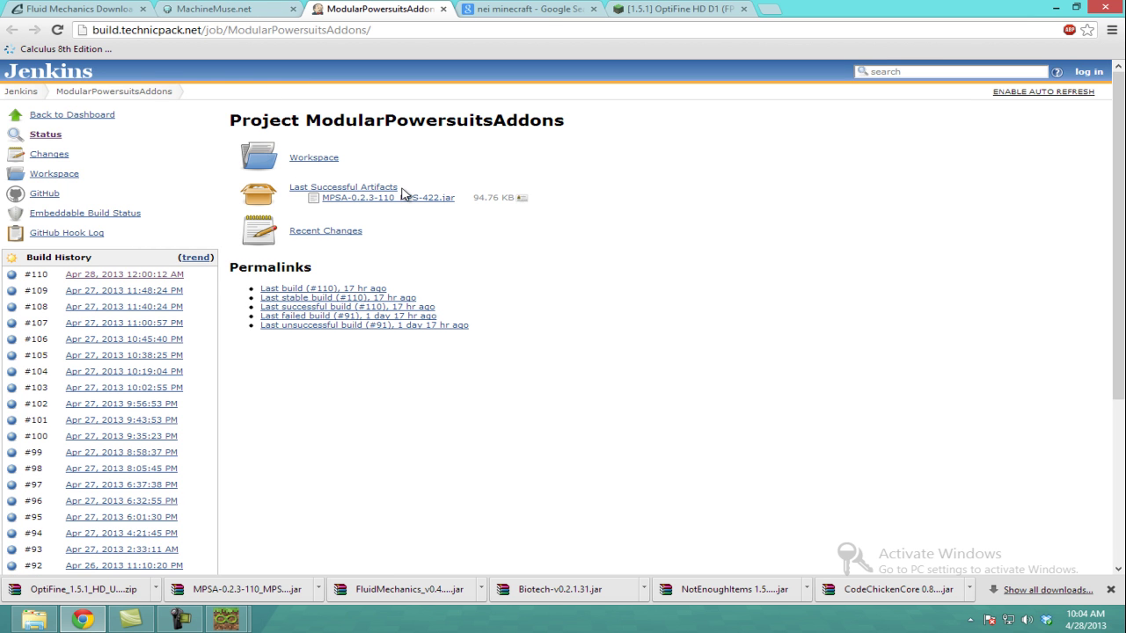
Step: Check the MPSA-0.2.3-110_MPS-422.jar artifact name against the MachineMuse download page
left_click_drag(457, 200, 339, 201)
left_click(359, 209)
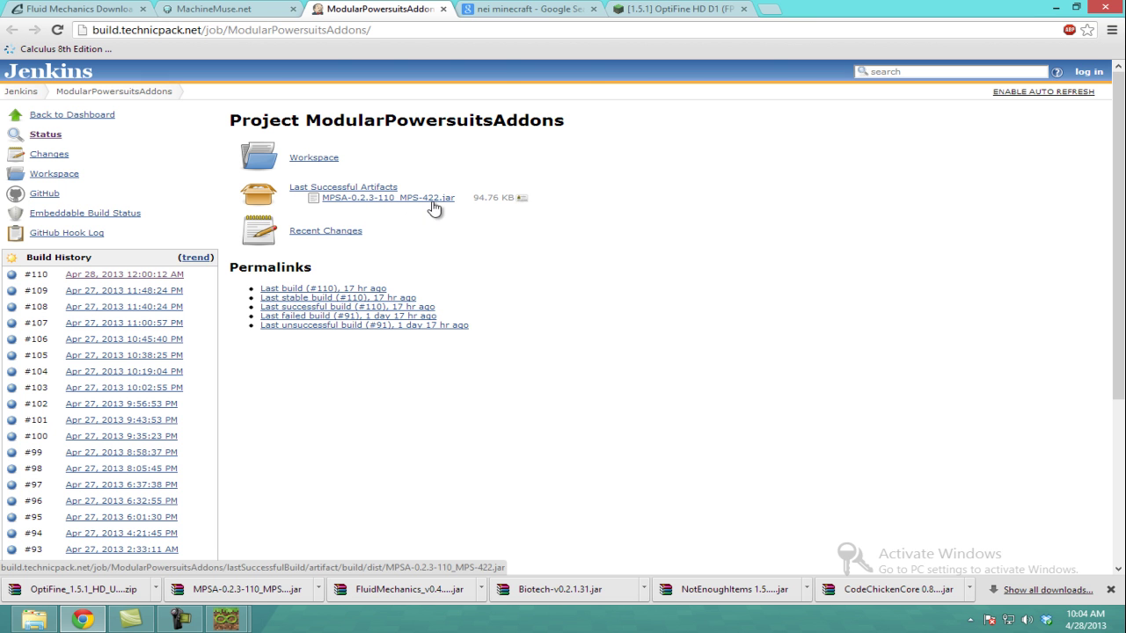
left_click(218, 10)
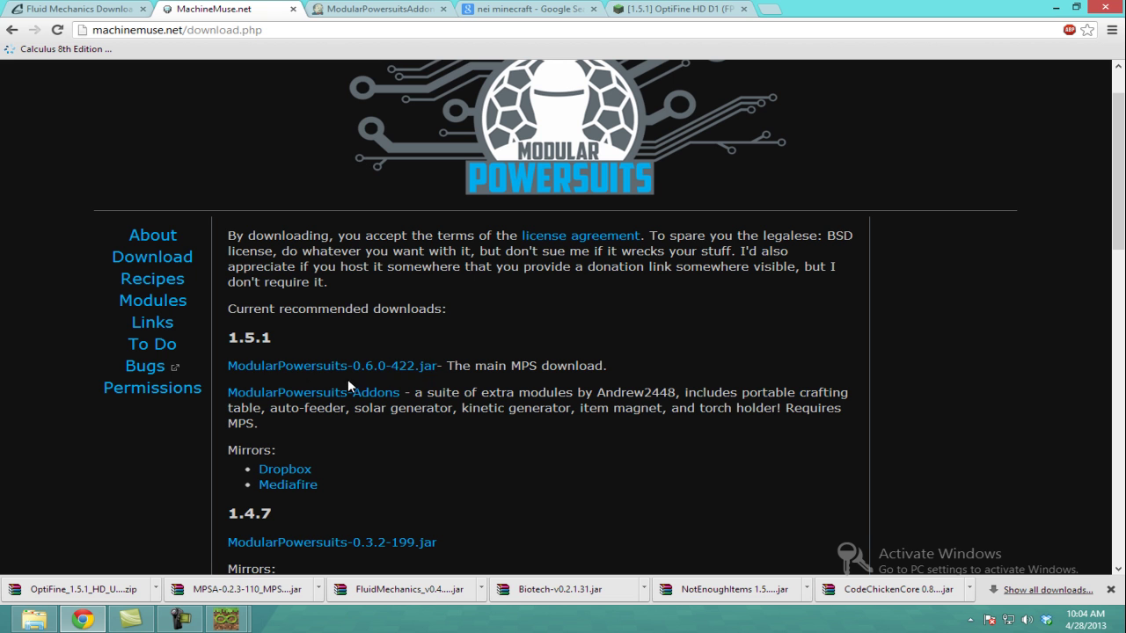
left_click(387, 9)
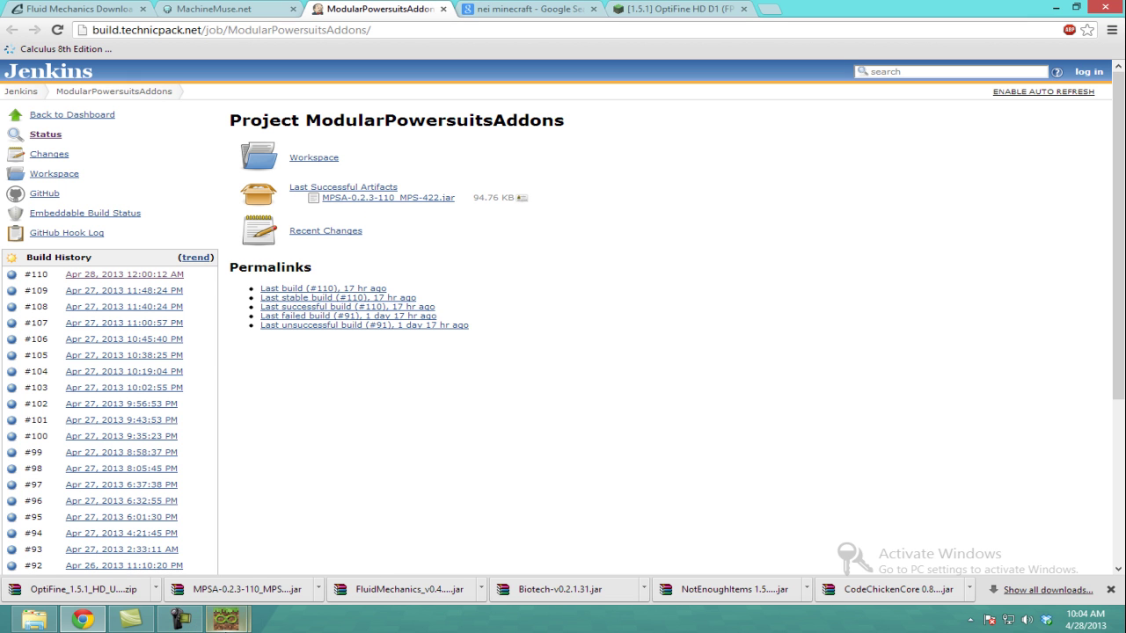
Step: Maximize File Explorer and open the Desktop's UE 1.5 folder
left_click(34, 620)
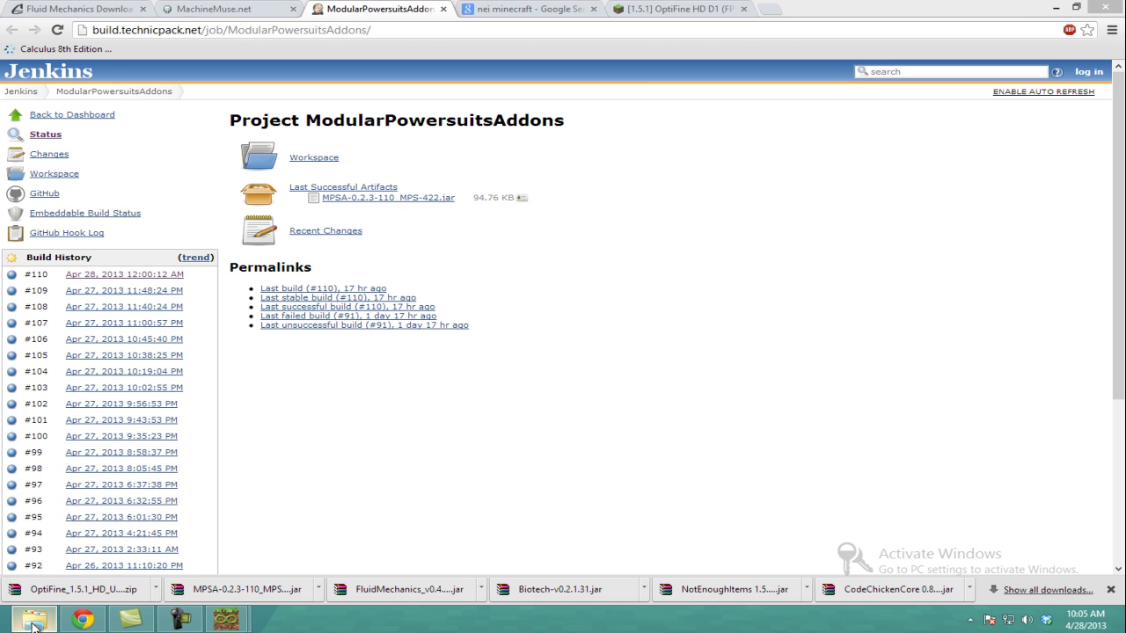
left_click(356, 264)
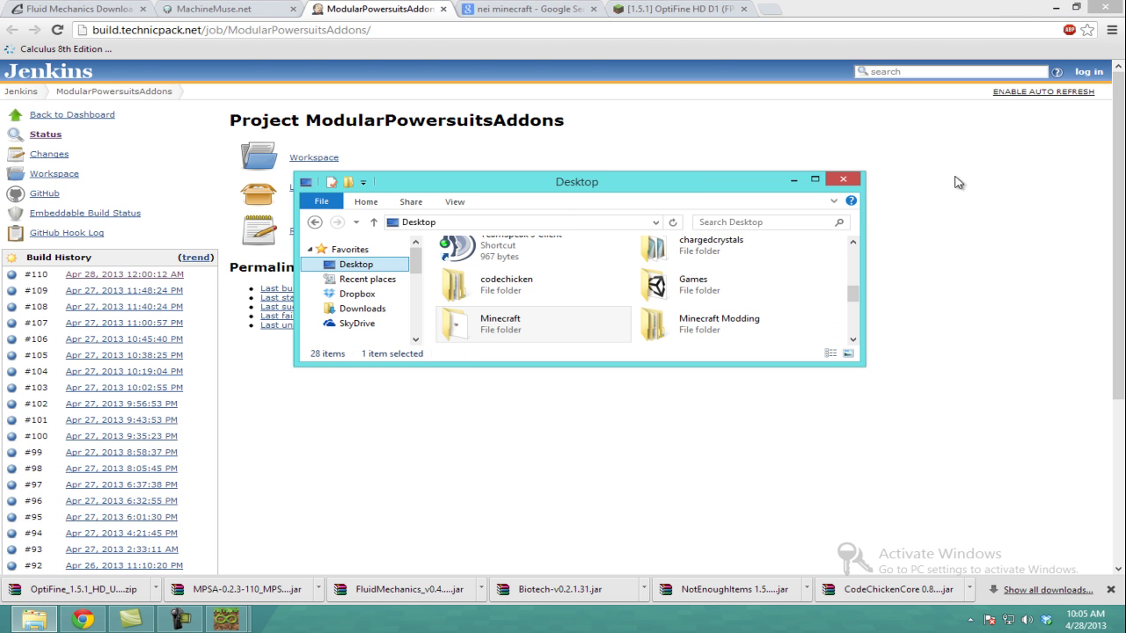
left_click(815, 180)
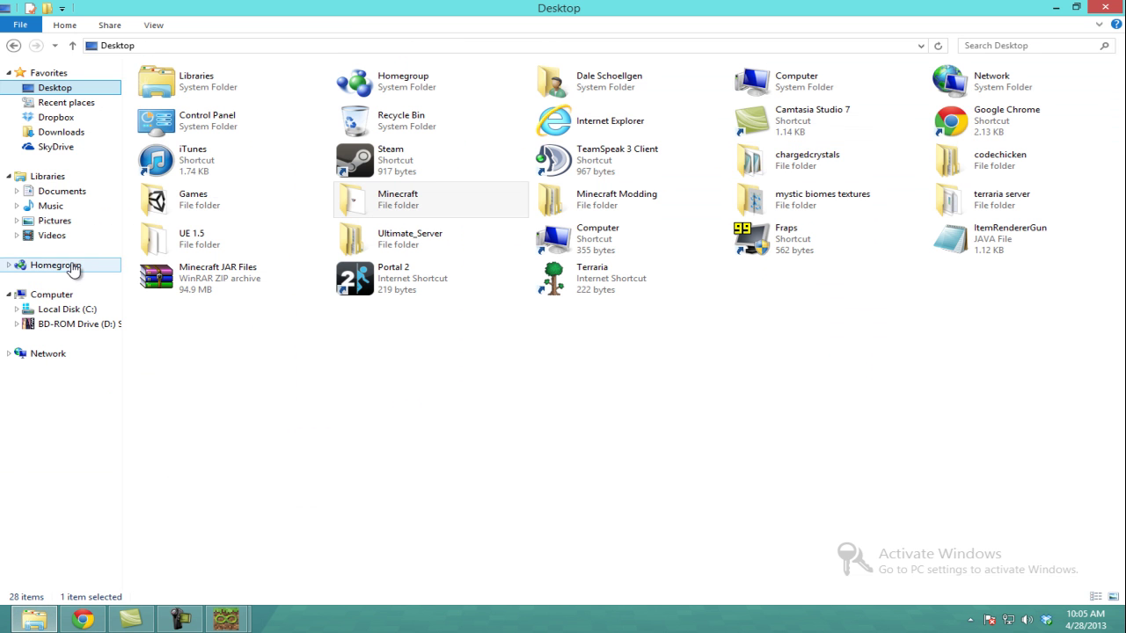
double_click(216, 242)
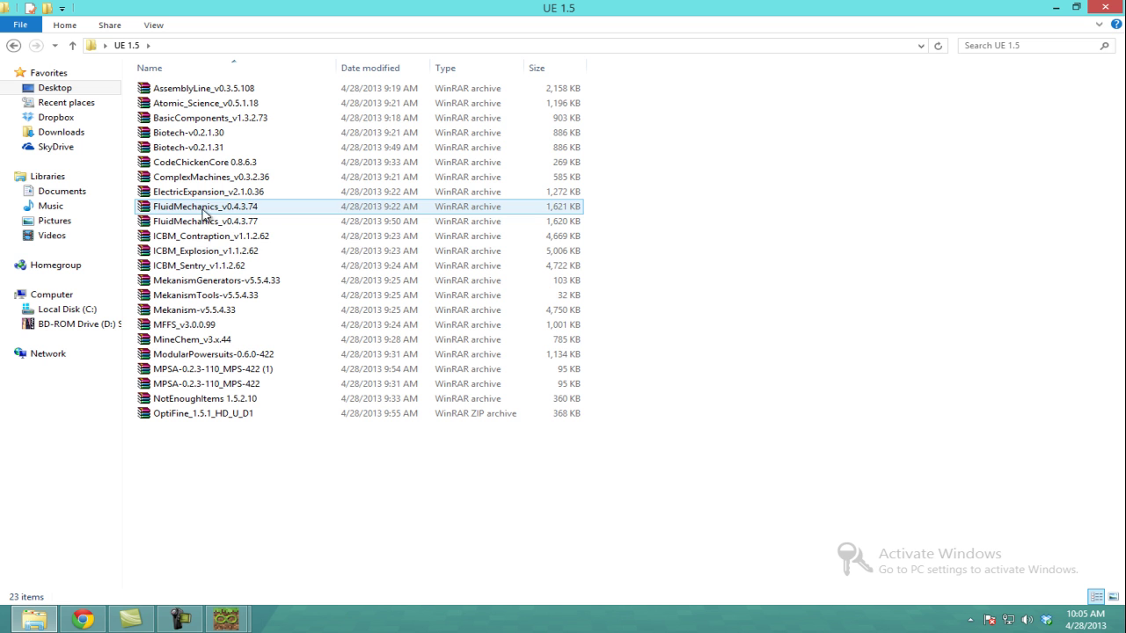
Step: Delete the older FluidMechanics_v0.4.3.74 and Biotech-v0.2.1.30 archives
right_click(235, 210)
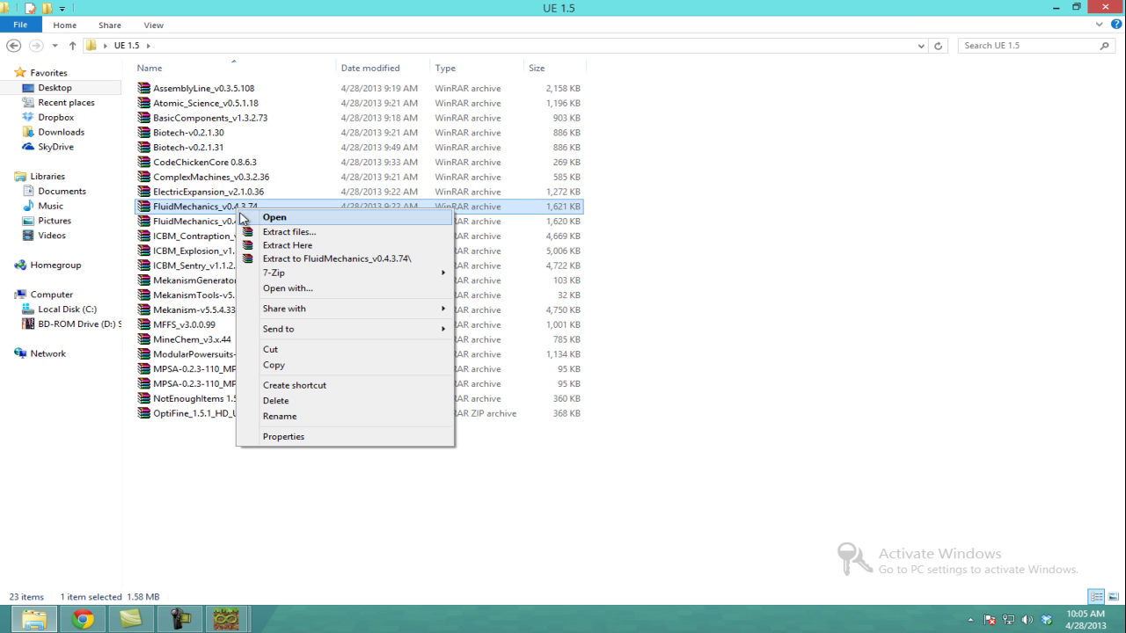
left_click(280, 401)
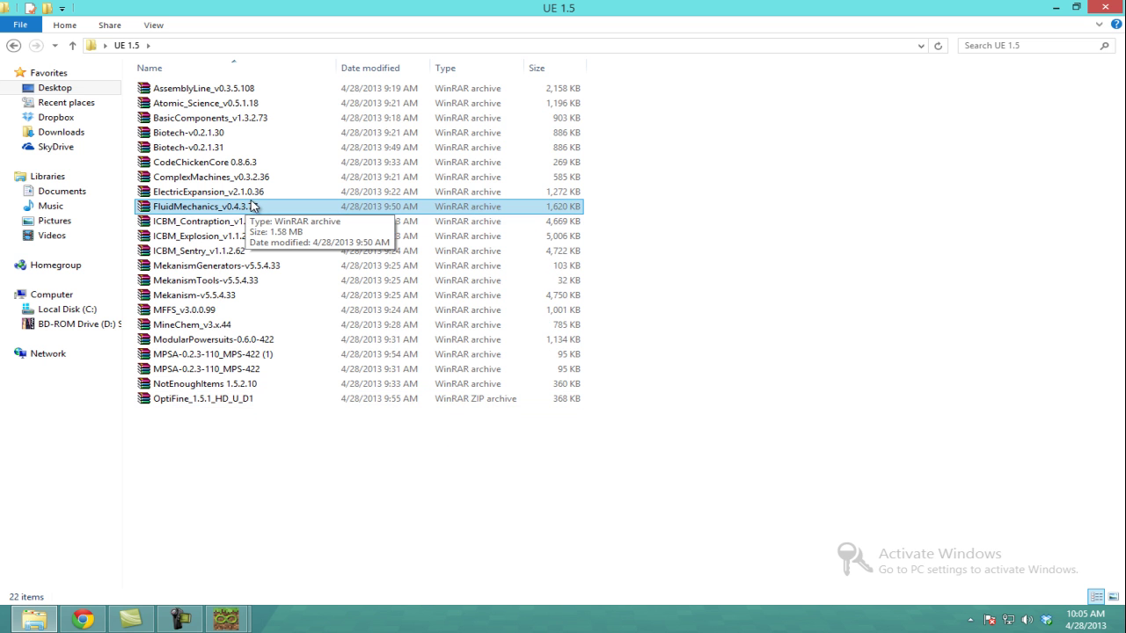
right_click(234, 133)
left_click(197, 134)
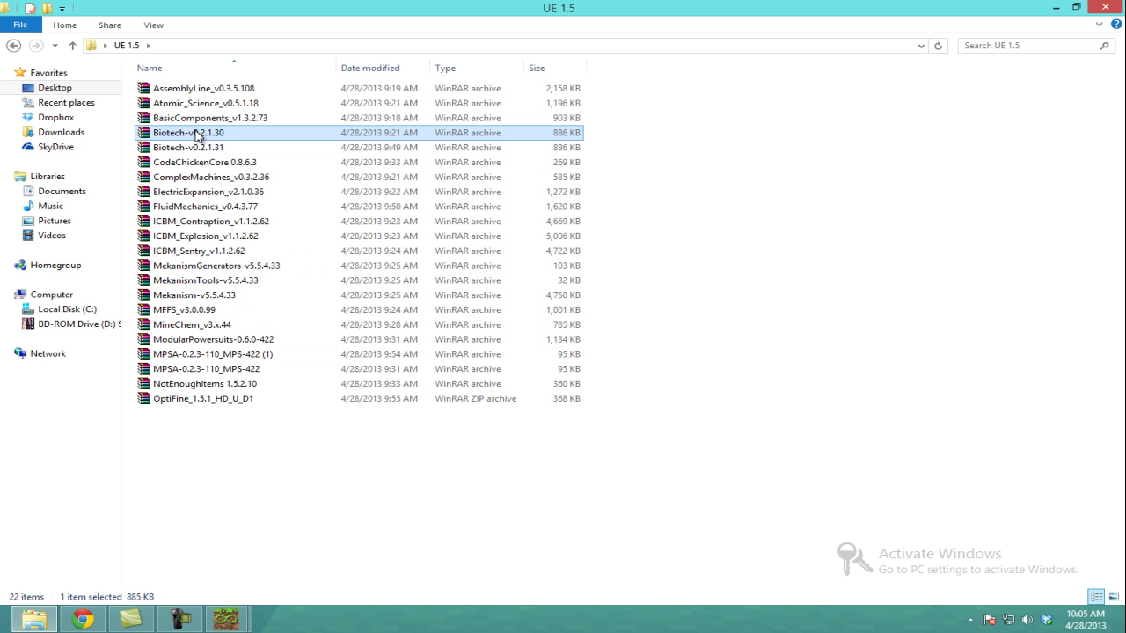
right_click(197, 134)
left_click(243, 326)
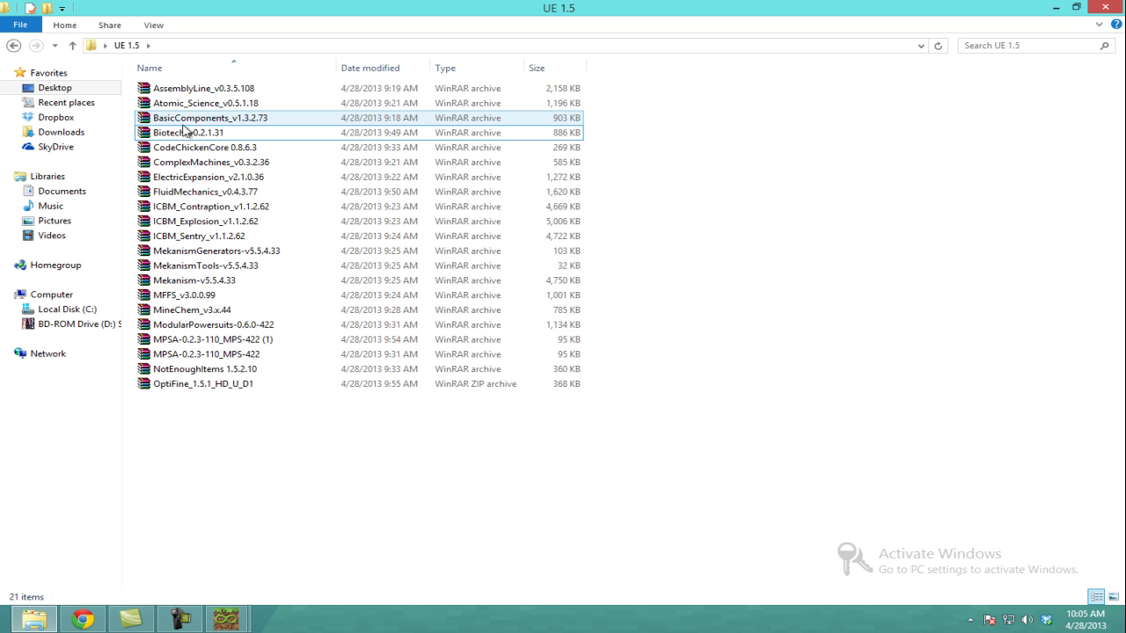
Step: Look over the remaining mod archives in UE 1.5, then return to Chrome
left_click_drag(662, 422, 243, 94)
left_click(374, 458)
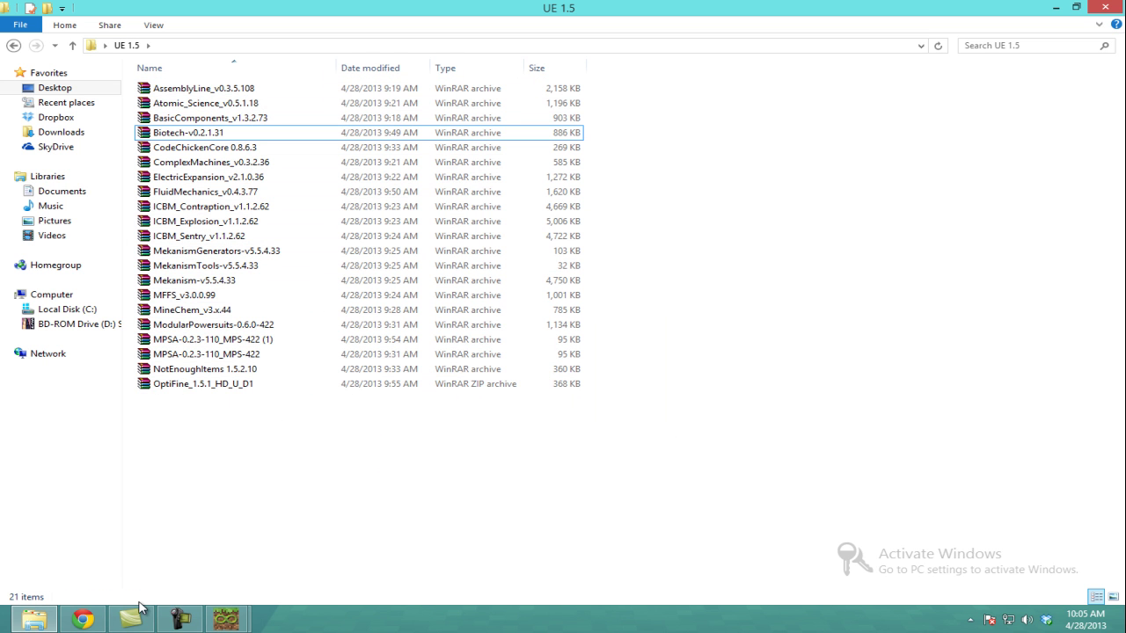
left_click(83, 619)
Step: Open the Not Enough Items forum result from the 'nei minecraft' search and close the Google results
left_click(519, 9)
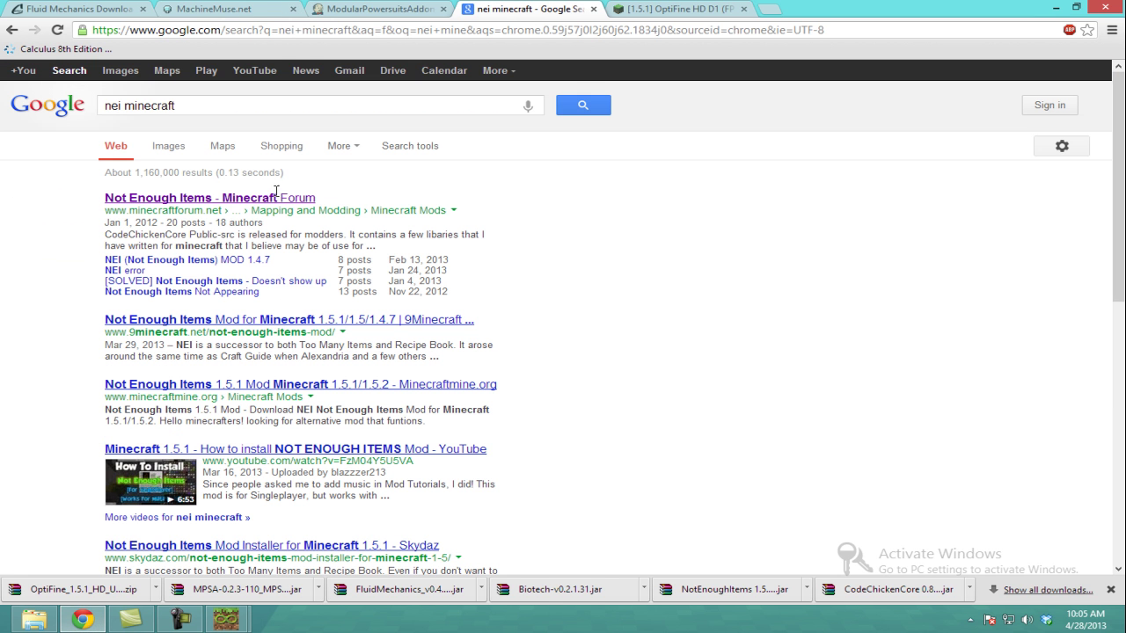
left_click_drag(176, 108, 104, 107)
left_click(50, 205)
middle_click(163, 198)
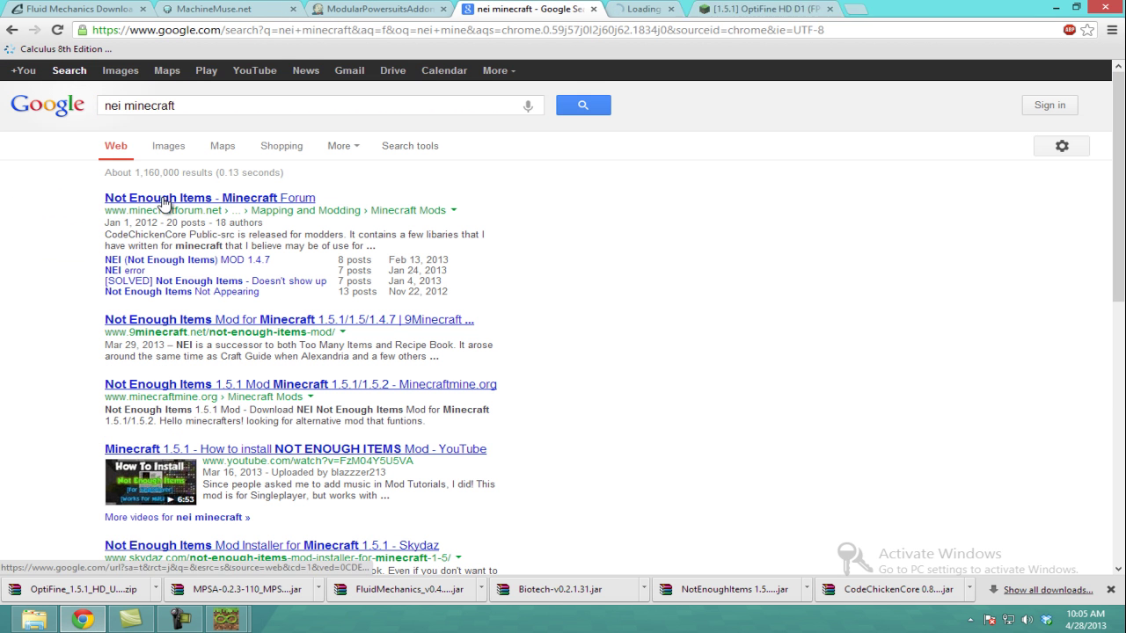
left_click(594, 9)
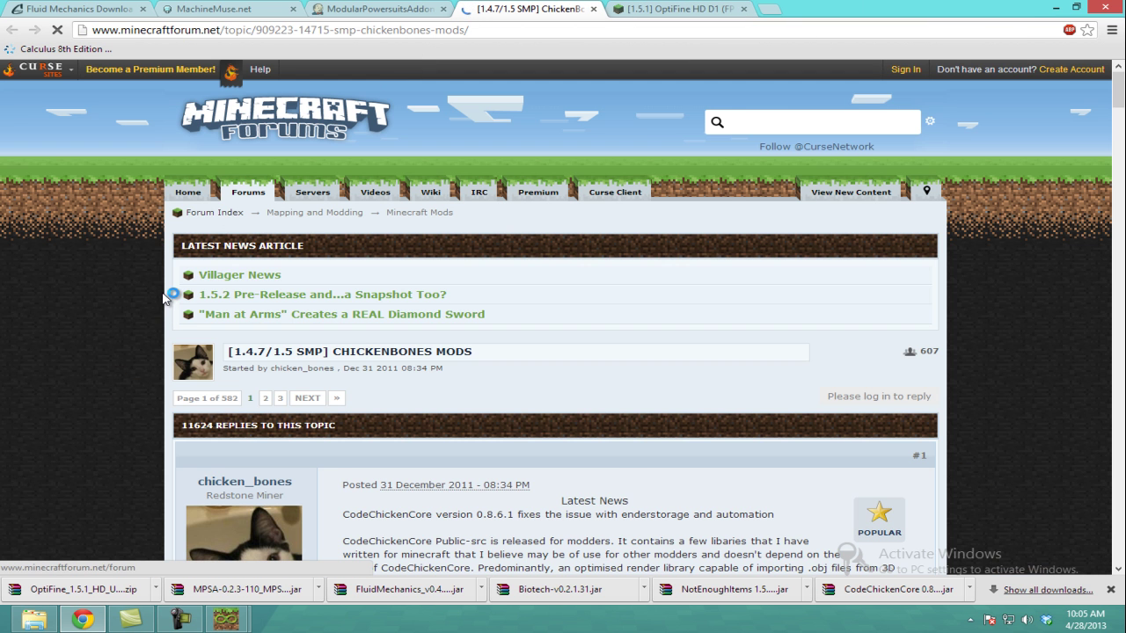
Step: Expand the CodeChickenCore, Not Enough Items and NEI install instructions spoilers to review downloads
scroll(167, 298, "down", 3)
scroll(636, 445, "down", 3)
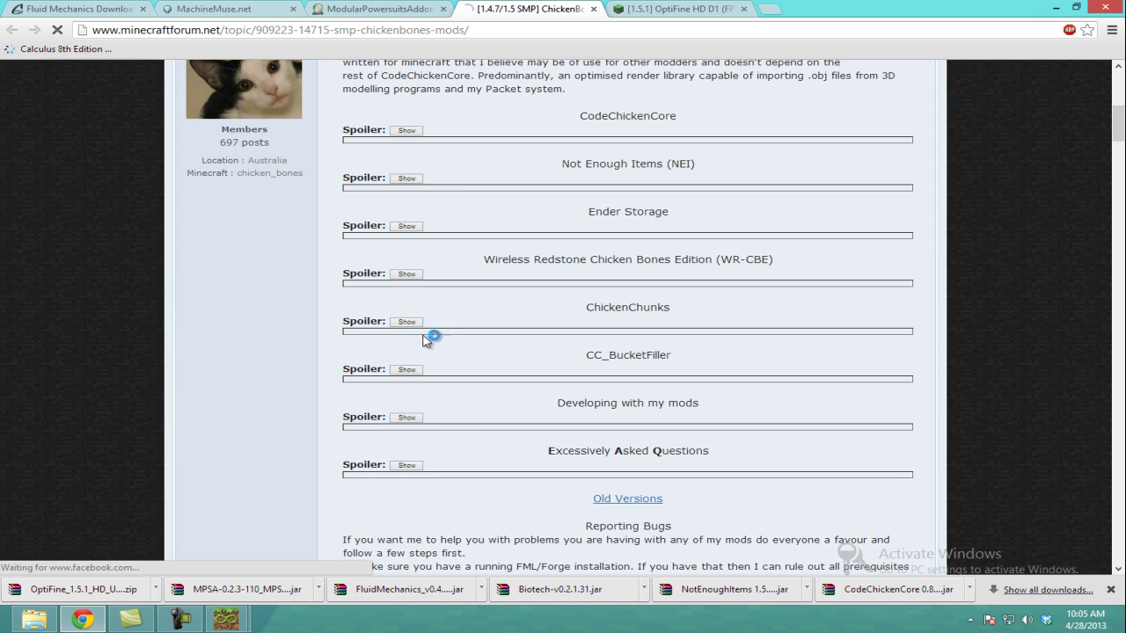
left_click(407, 130)
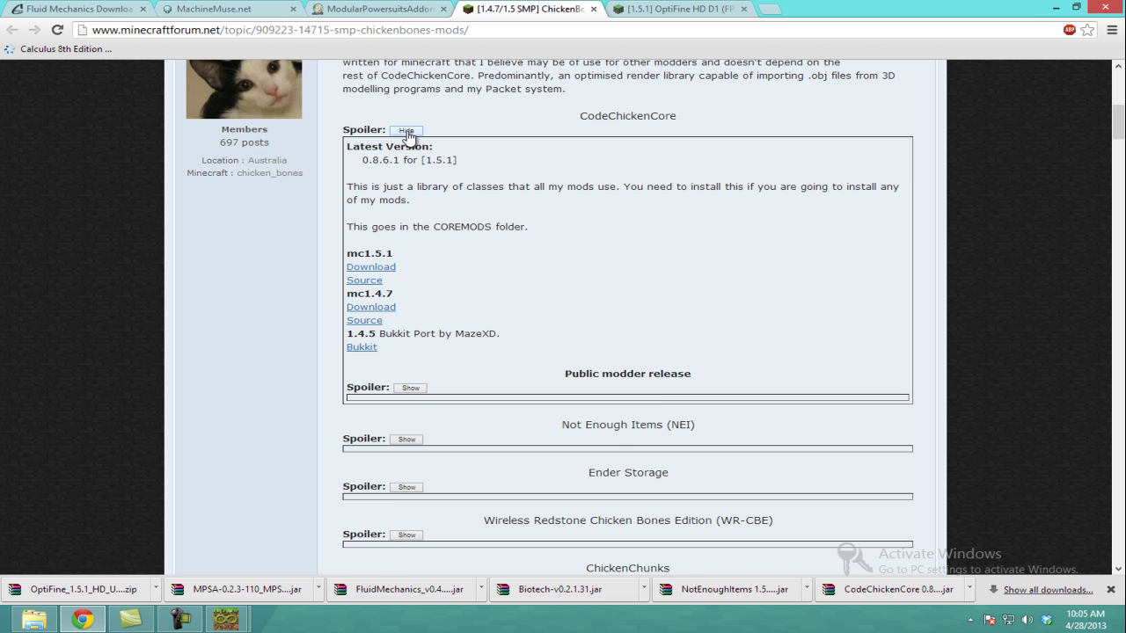
left_click(406, 130)
left_click(406, 179)
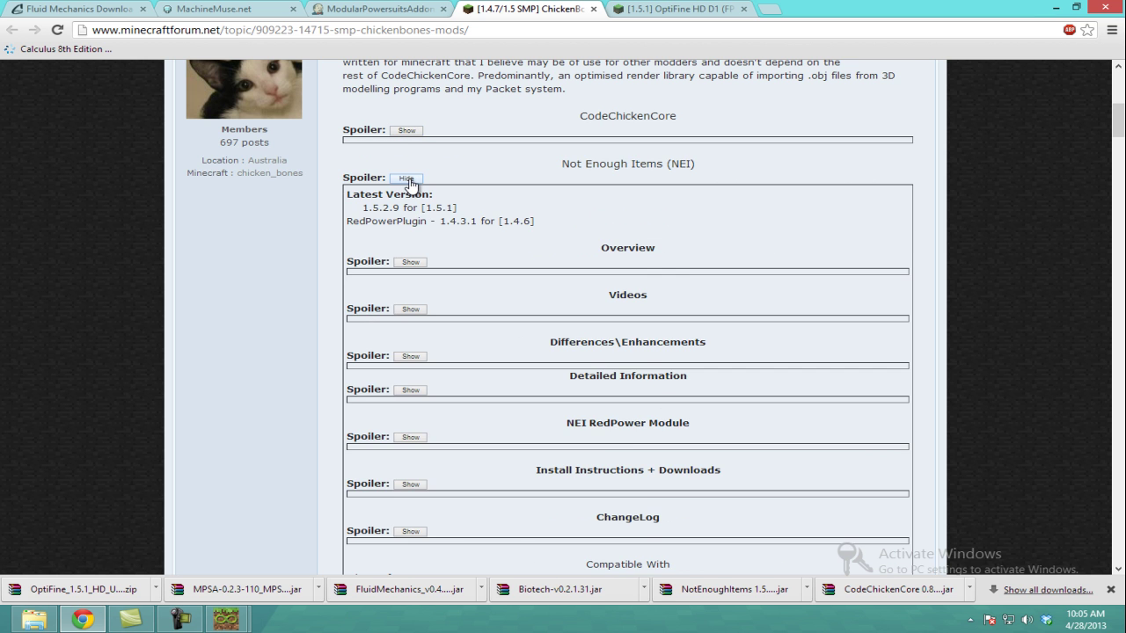
scroll(445, 296, "down", 2)
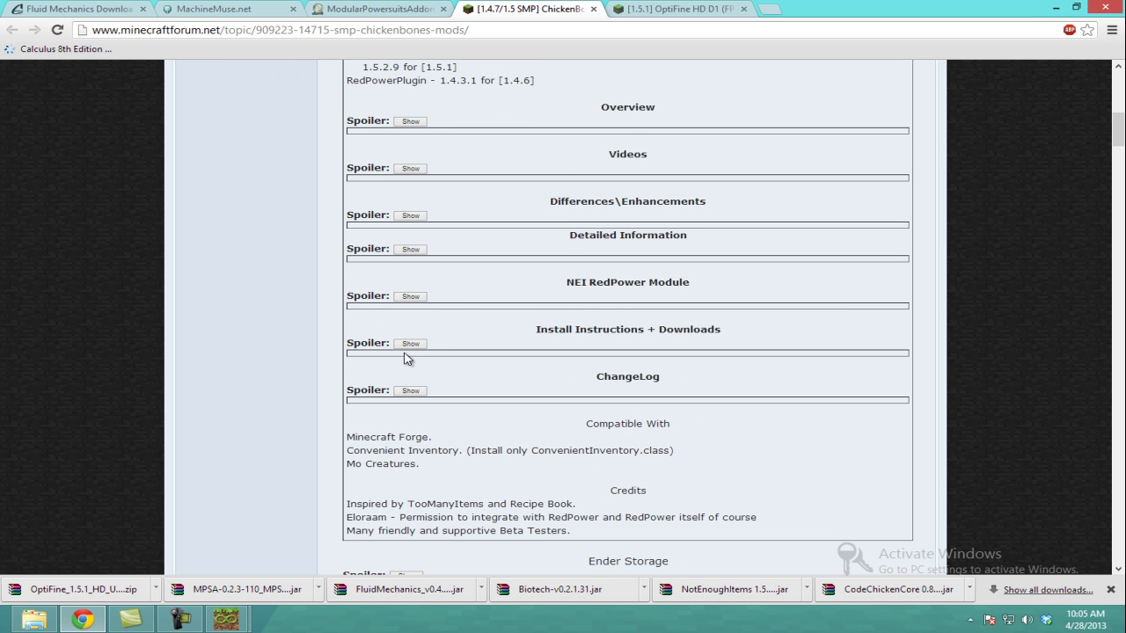
left_click(409, 344)
scroll(415, 396, "down", 2)
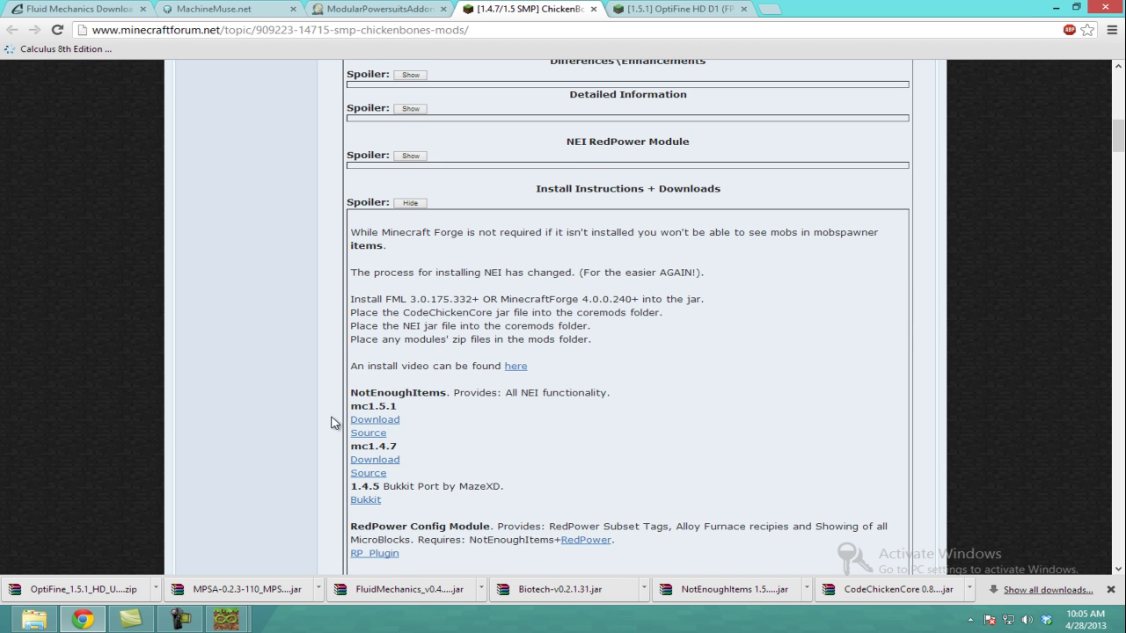
scroll(419, 303, "up", 2)
left_click(594, 10)
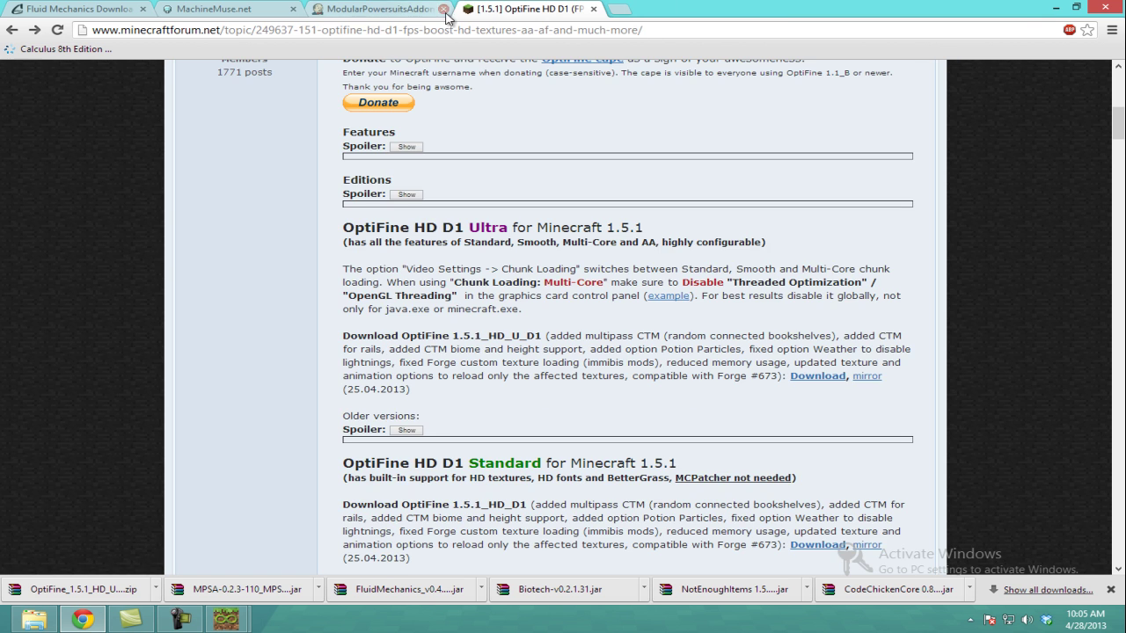
scroll(447, 123, "up", 4)
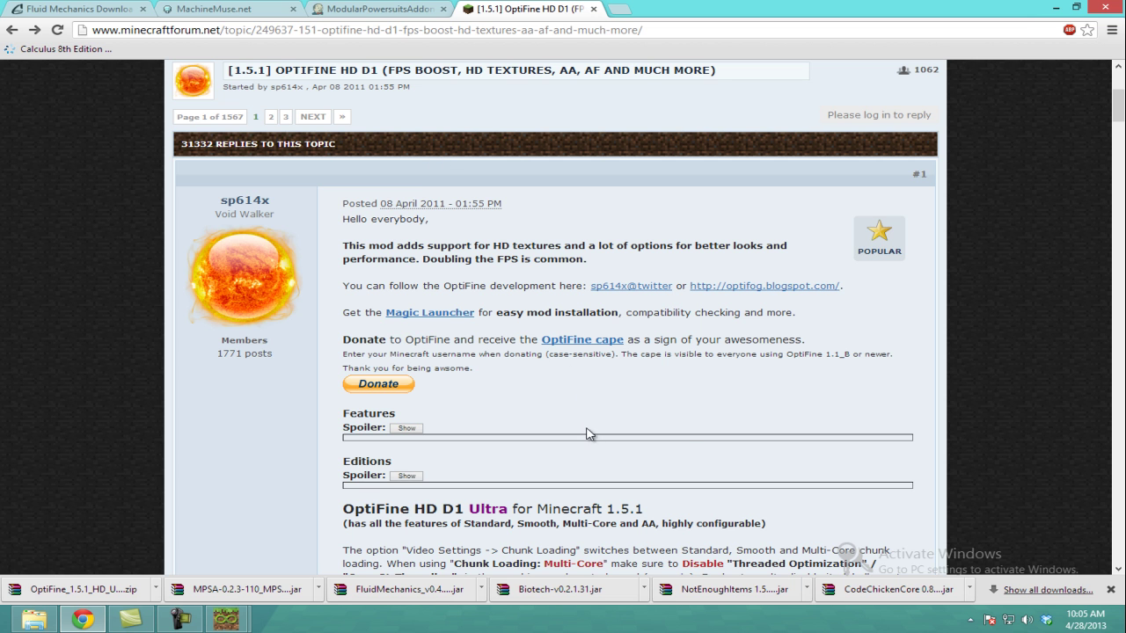
scroll(685, 444, "down", 3)
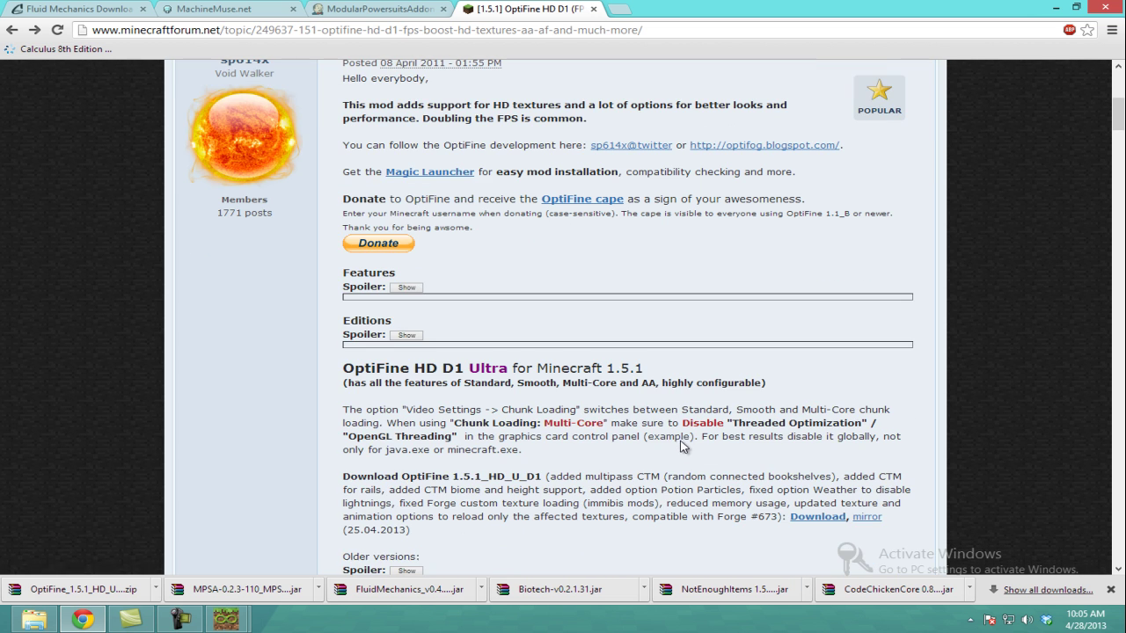
left_click_drag(510, 371, 471, 370)
left_click(468, 384)
scroll(459, 425, "down", 3)
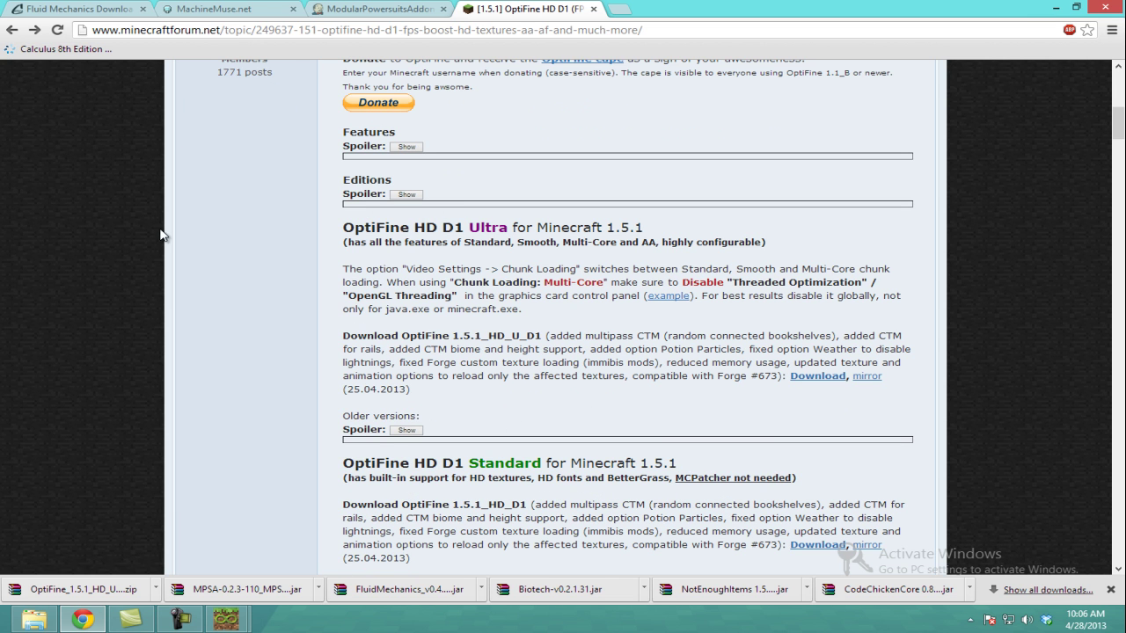